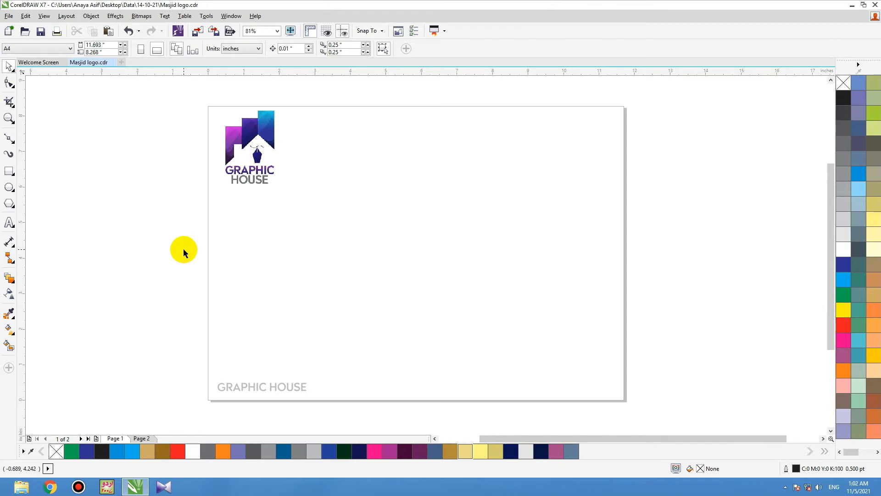
- Draw a circle about 2.95 inches in diameter near the page centre and convert it to curves
left_click(9, 188)
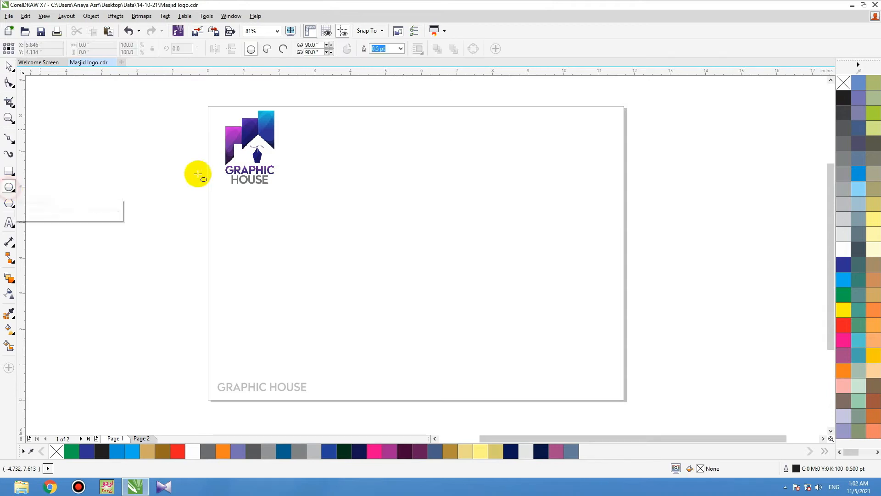
left_click_drag(395, 215, 461, 318)
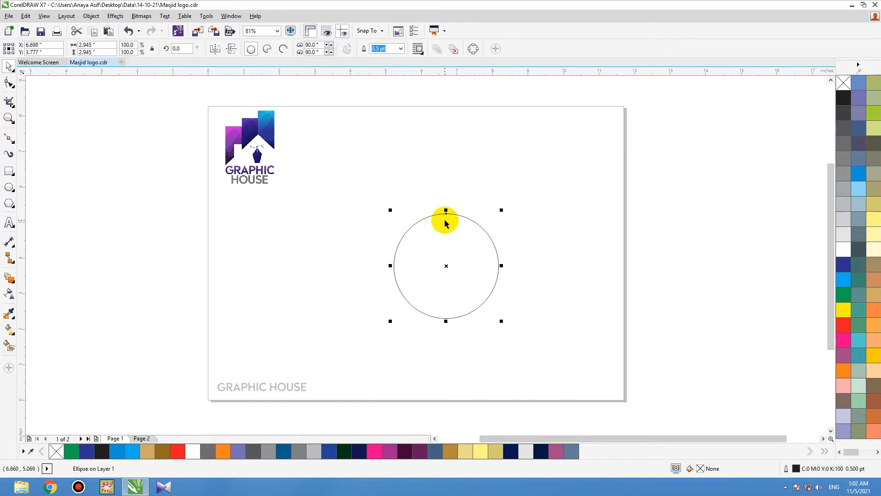
key("ctrl+q")
- Reshape the circle into a pointed teardrop about 4.48 inches tall by raising its top node and collapsing that node's handles
left_click(9, 83)
left_click(446, 214)
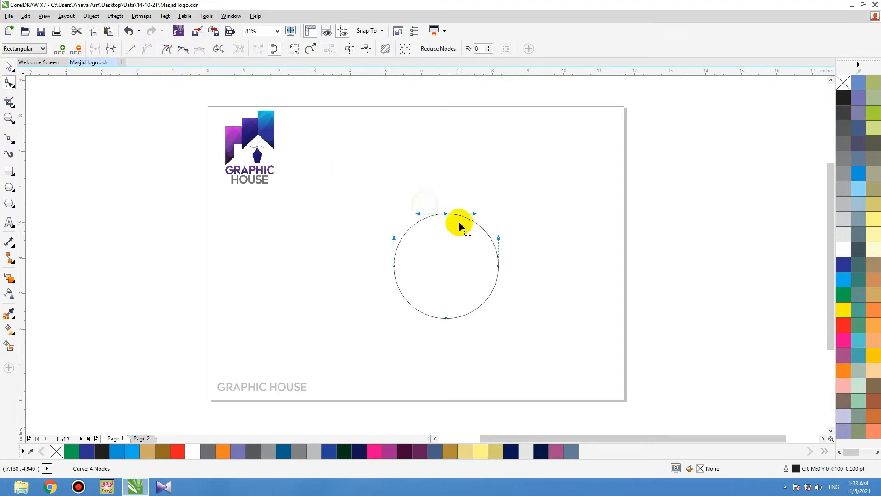
left_click_drag(447, 213, 448, 158)
left_click_drag(401, 142, 488, 178)
left_click_drag(672, 246, 427, 249)
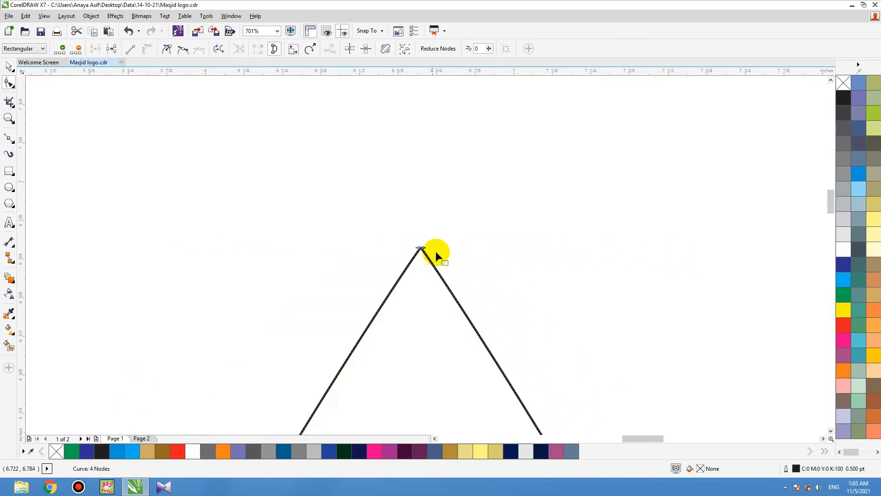
key("space")
key("shift+F2")
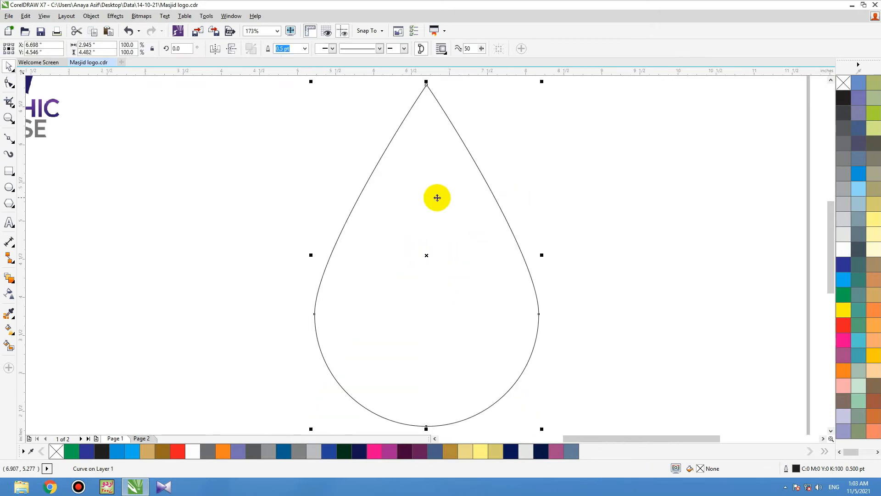
scroll(437, 313, "down", 3)
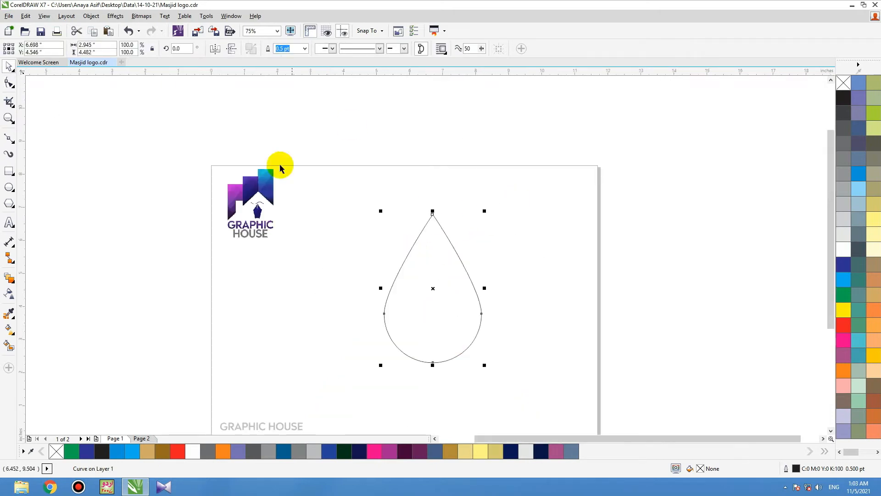
left_click_drag(526, 205, 325, 403)
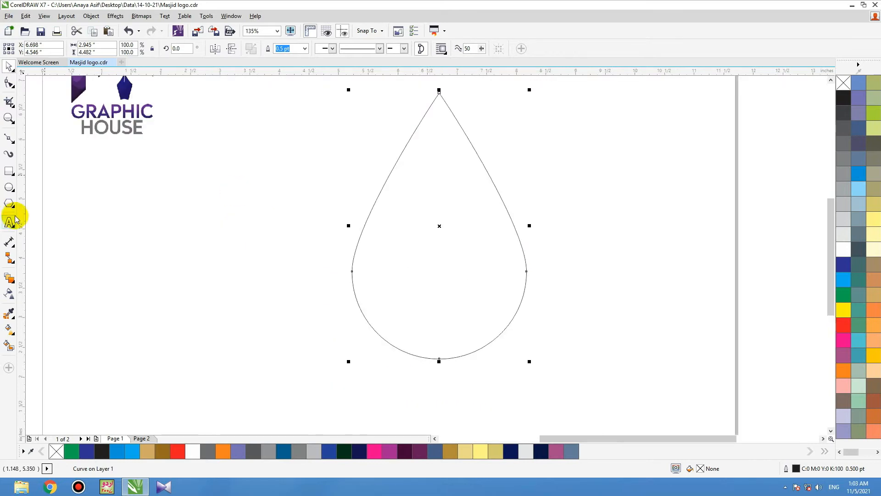
- Draw a Bezier line along the drop's upper right edge and diagonally down to its lower left edge
left_click(10, 140)
left_click(37, 165)
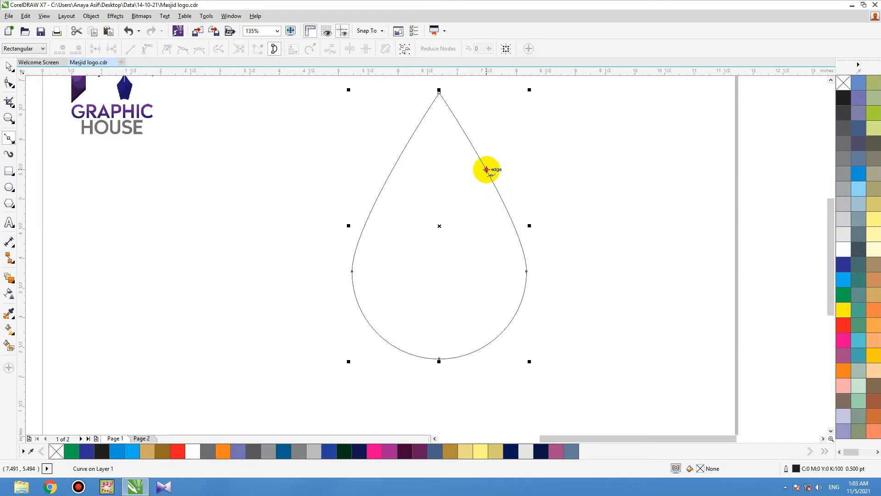
left_click(487, 170)
left_click(504, 204)
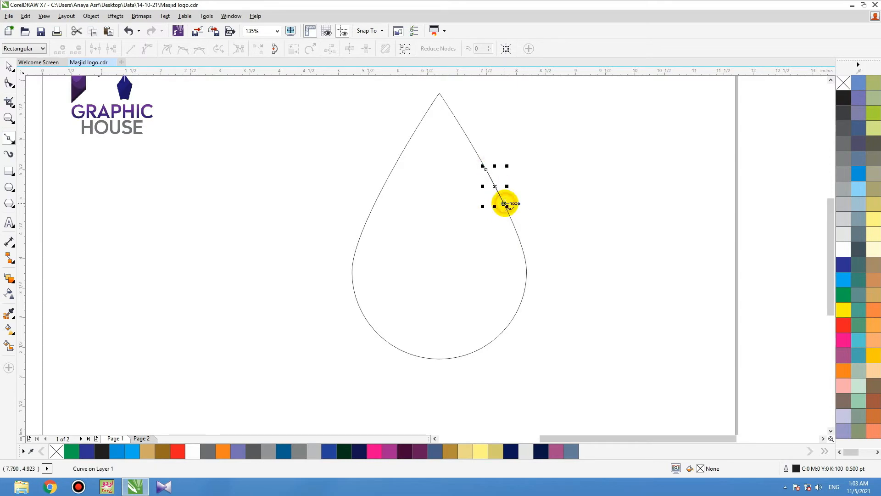
left_click(392, 343)
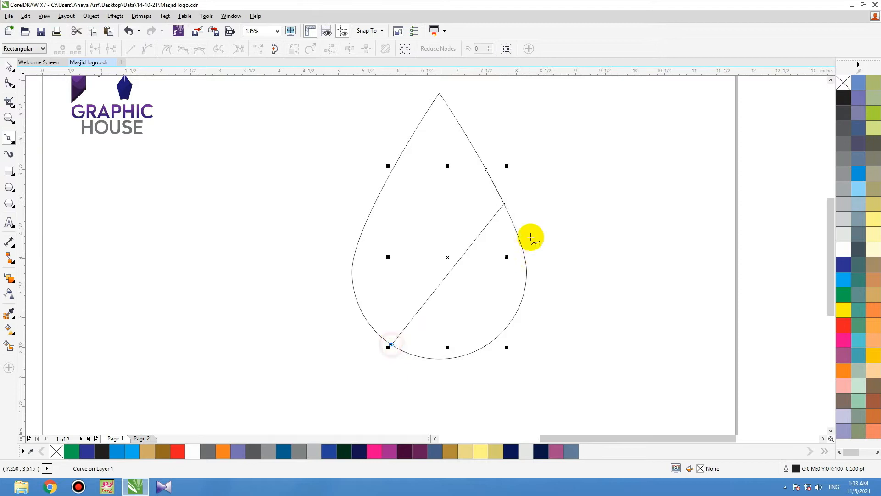
left_click(507, 208)
key("ctrl+z")
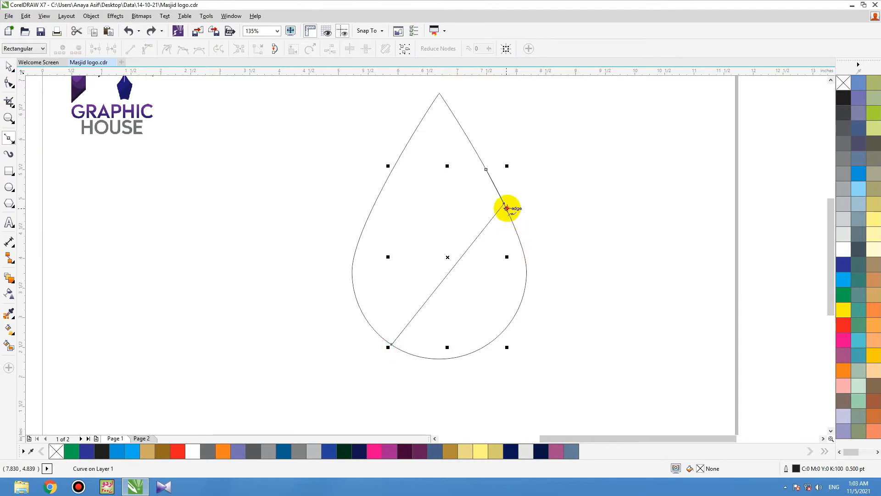
- Draw a second Bezier line below the first, following the right edge and crossing diagonally to the drop's bottom left
left_click(507, 209)
left_click(520, 240)
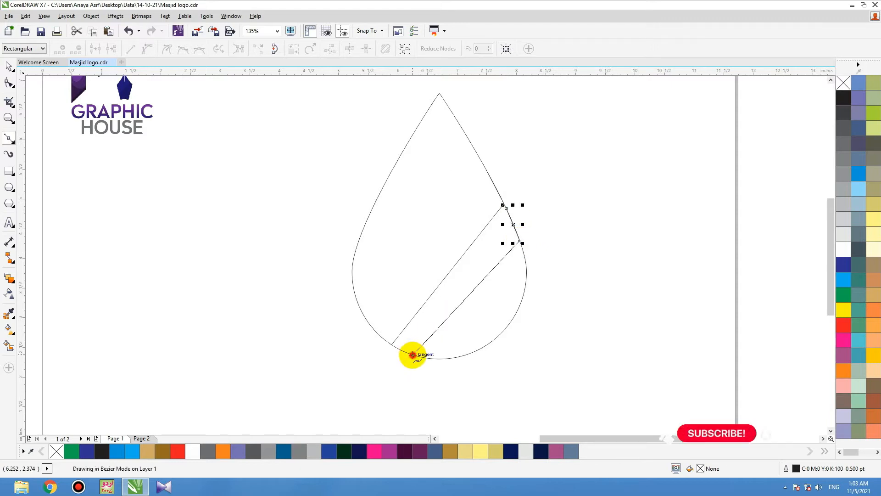
left_click(411, 354)
- Draw a third Bezier line from the drop's lower right edge diagonally to its bottom tip
left_click(523, 249)
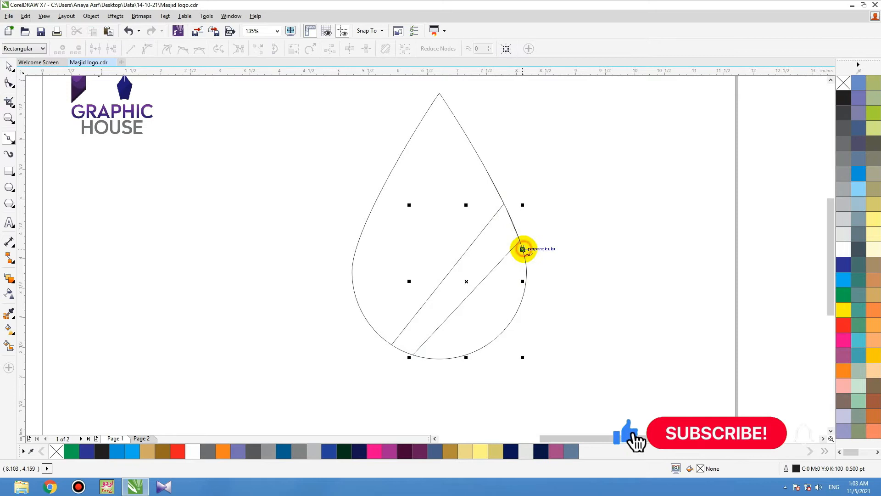
left_click(524, 283)
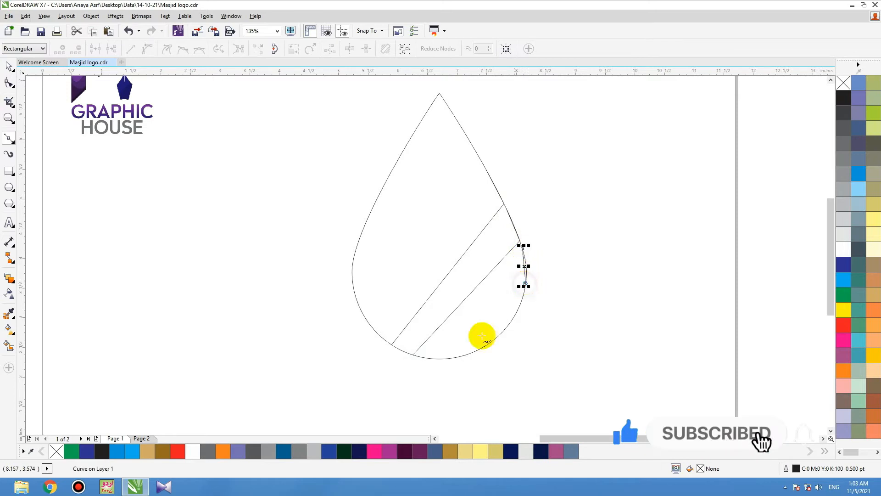
left_click(436, 358)
key("space")
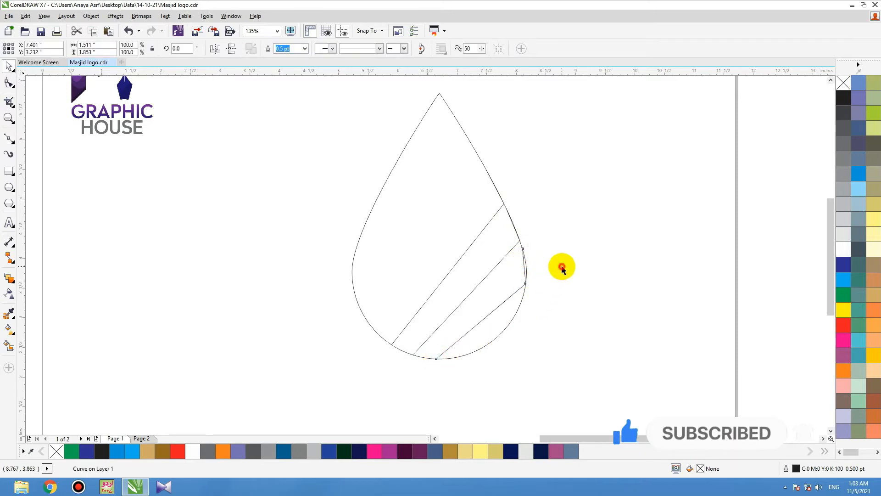
left_click_drag(503, 258, 563, 196)
key("ctrl+z")
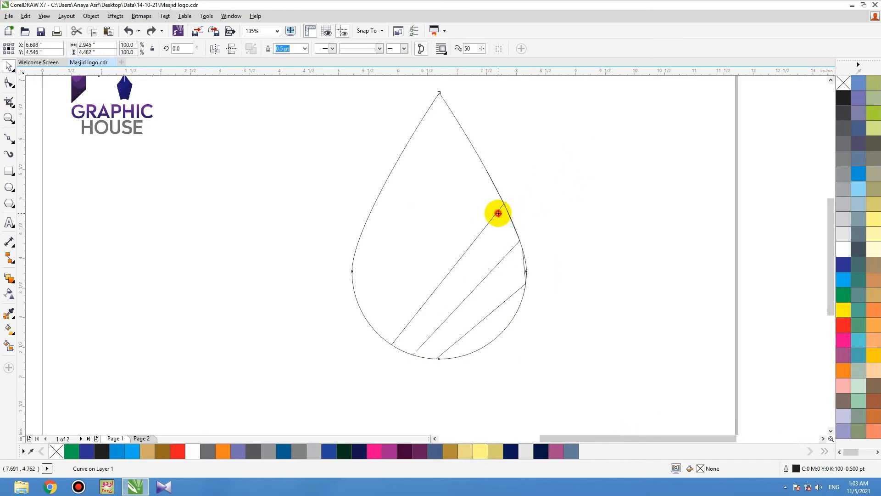
- Convert all segments of the three Bezier lines to curves
key("F10")
left_click_drag(519, 138, 335, 338)
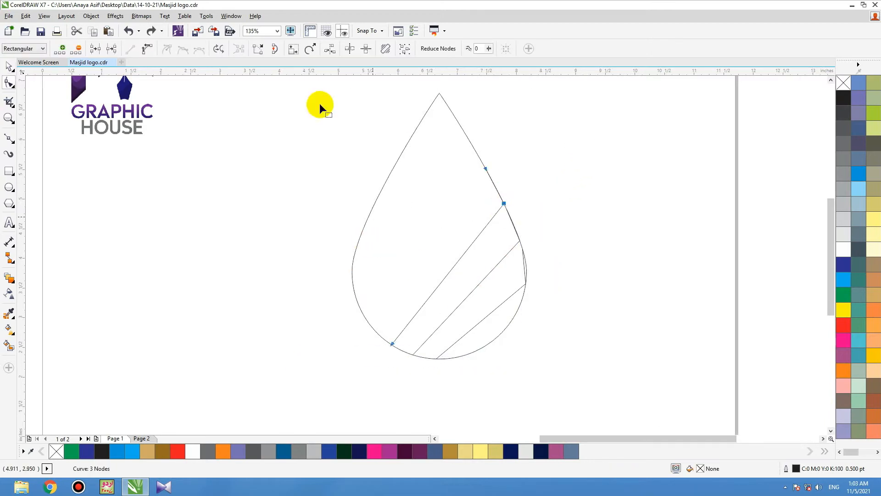
left_click(145, 48)
left_click(494, 268)
left_click_drag(533, 165, 402, 358)
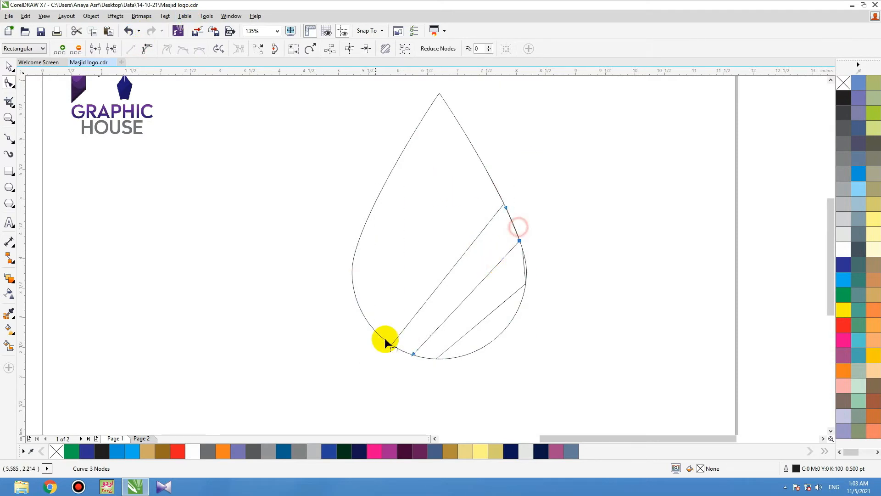
left_click(146, 50)
left_click(504, 302)
left_click_drag(582, 226, 350, 418)
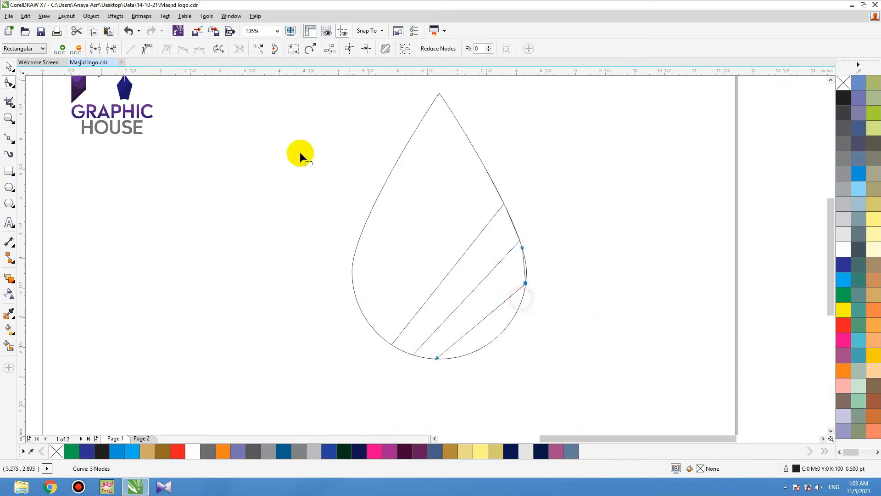
left_click(149, 51)
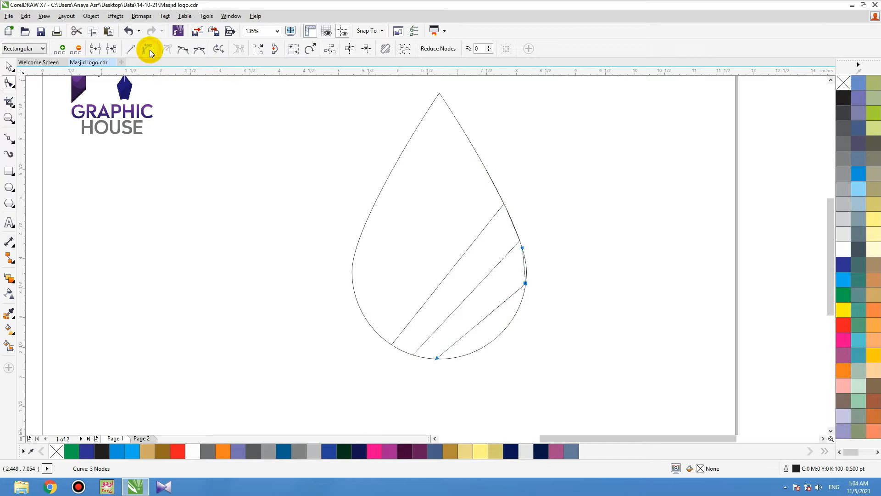
- Bend the top line into a rounded loop outside the drop and an S-curve across its inside
left_click(497, 210)
left_click_drag(497, 191, 522, 167)
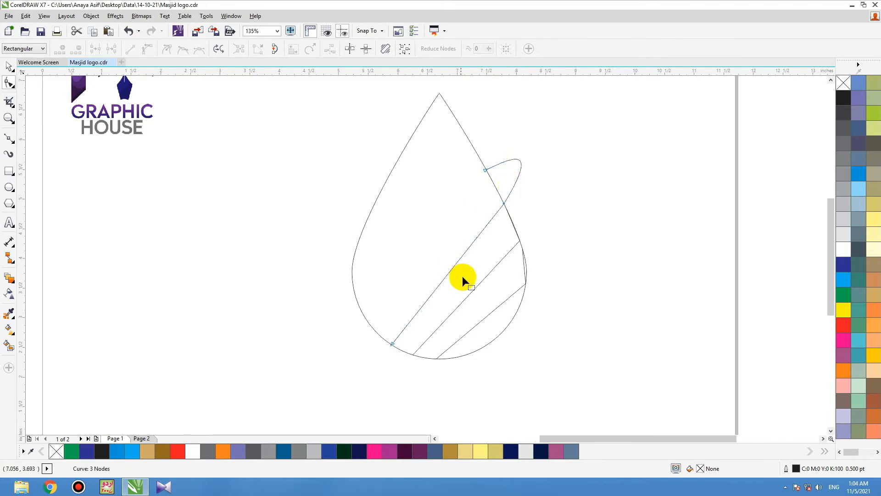
left_click_drag(395, 351, 396, 351)
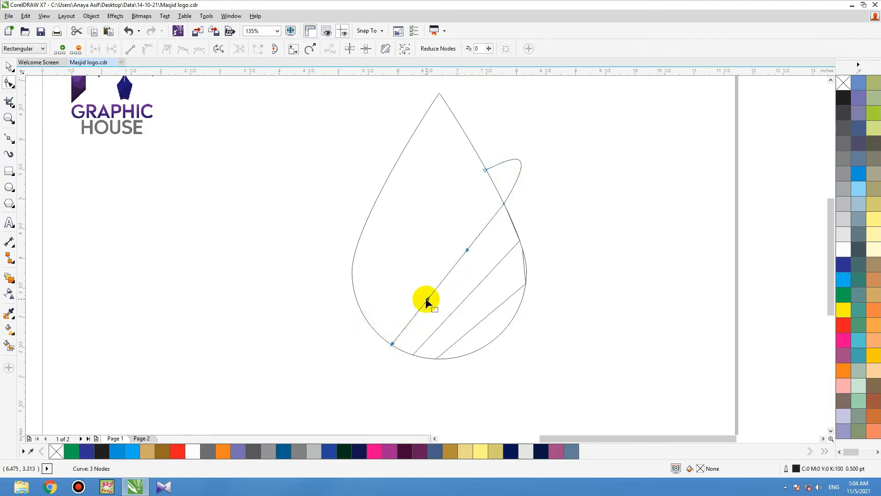
left_click(426, 297)
left_click_drag(429, 298, 382, 279)
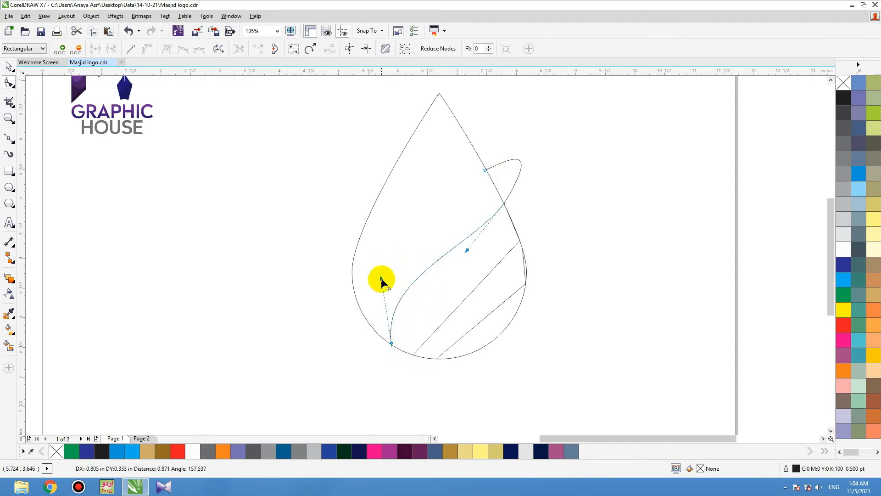
- Bend the middle line to match, with a loop beyond the right edge and an S-curve inside the drop
left_click(512, 250)
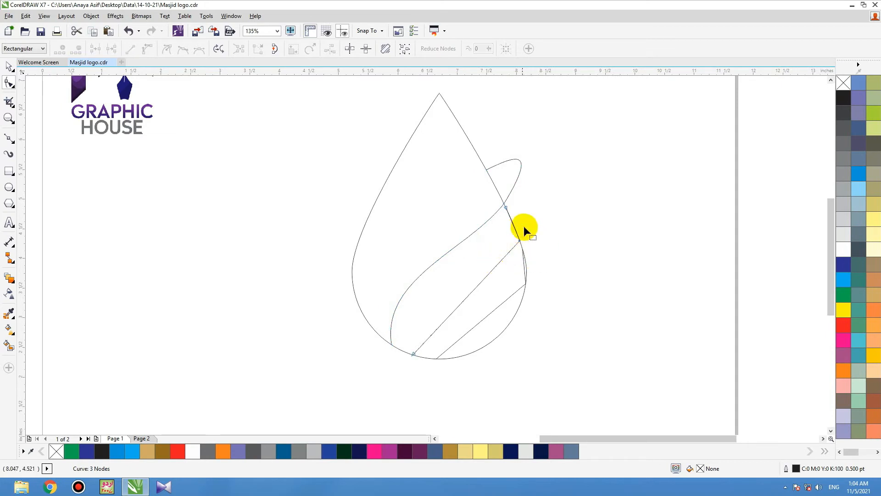
left_click_drag(515, 227, 527, 203)
left_click_drag(398, 329, 421, 303)
- Bend the bottom line to match, bulging outside the right edge and curving down to the drop's base
left_click(509, 296)
left_click_drag(575, 232, 491, 295)
left_click_drag(525, 270, 536, 251)
left_click_drag(424, 374, 424, 375)
left_click_drag(465, 335, 453, 319)
key("space")
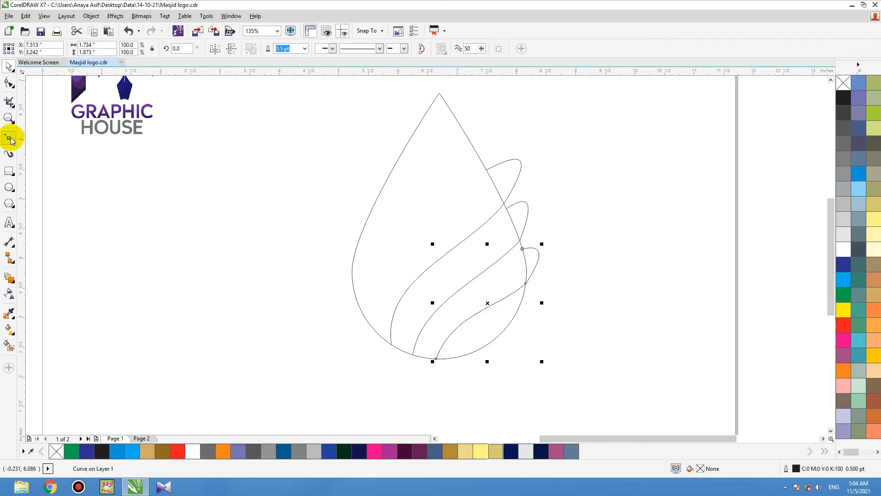
- Delete the bottom curve's middle node at the drop's right edge and adjust the remaining segment
left_click(10, 82)
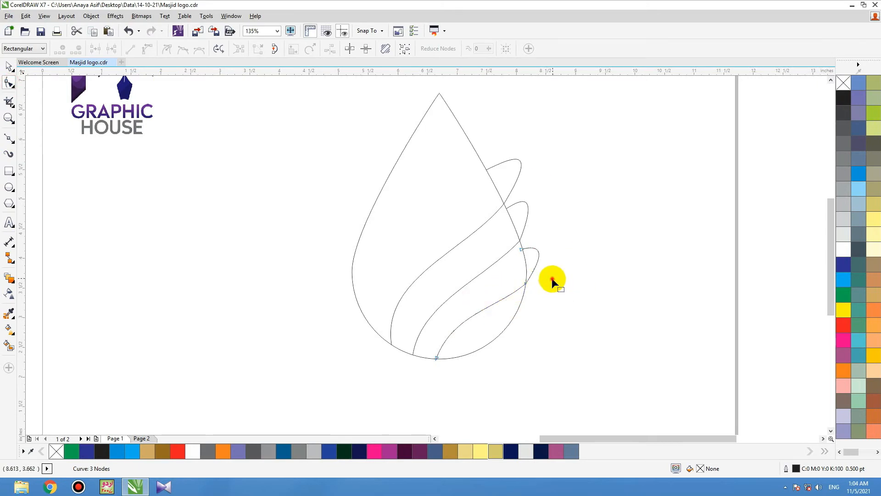
left_click(519, 298)
key("Delete")
left_click_drag(521, 278, 527, 286)
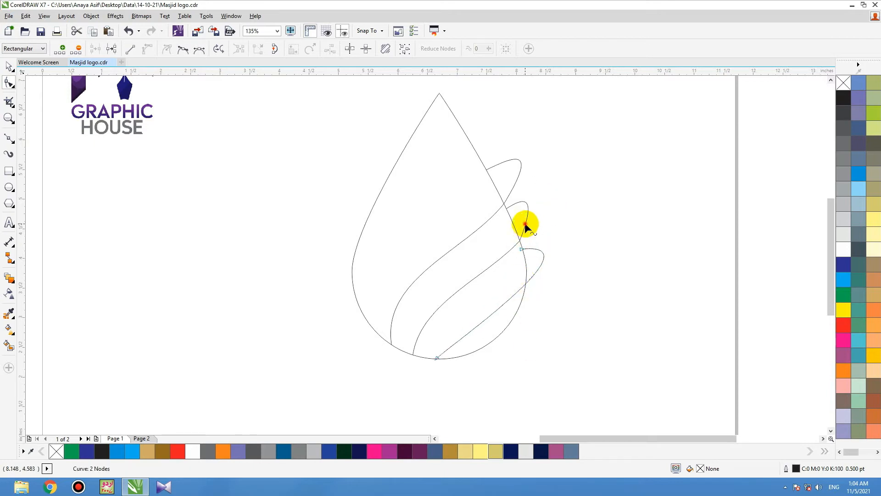
left_click(522, 235)
key("Delete")
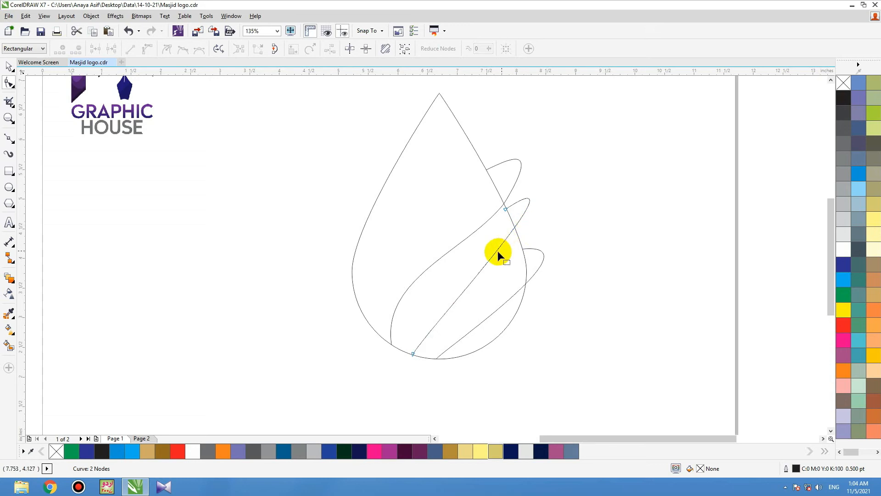
key("ctrl+z")
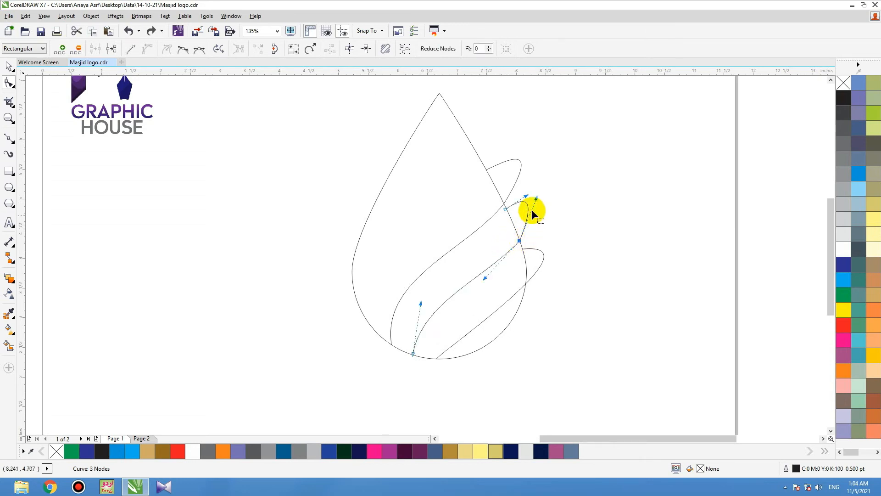
- Adjust the middle curve's node handles to widen its outer loop and refine the bend inside the drop
mouse_move(535, 200)
left_mouse_down()
mouse_move(552, 209)
mouse_move(550, 197)
left_mouse_up()
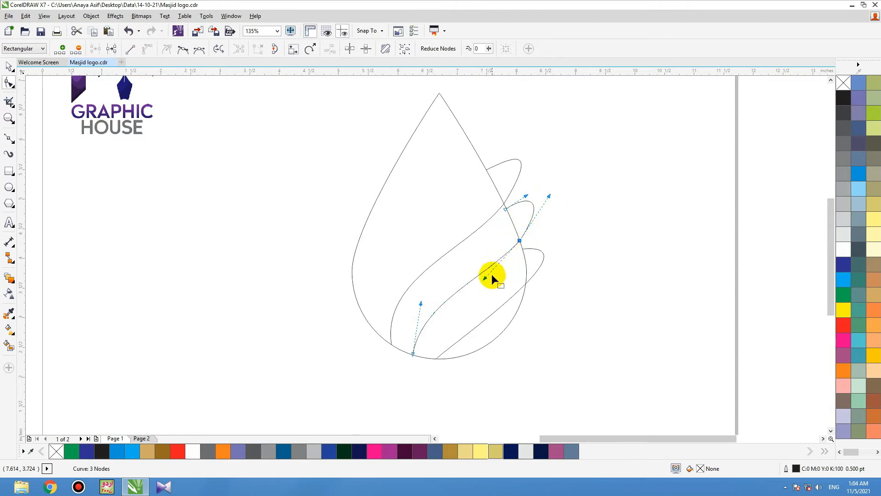
left_click_drag(486, 277, 483, 271)
left_click_drag(420, 306, 419, 301)
- Pull the middle curve's outer loop slightly farther out with the upper handle of its edge node
key("space")
left_click(538, 160)
left_click(508, 189)
key("space")
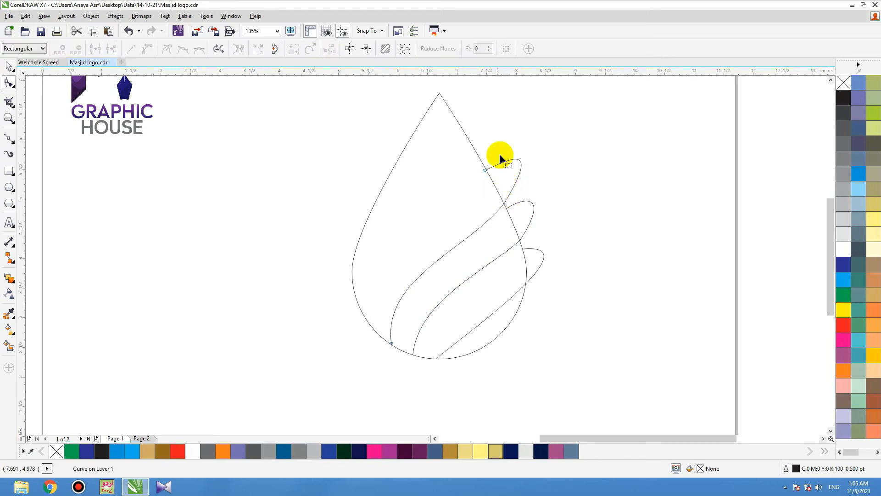
left_click(530, 210)
left_click(527, 230)
left_click_drag(550, 196, 555, 202)
key("space")
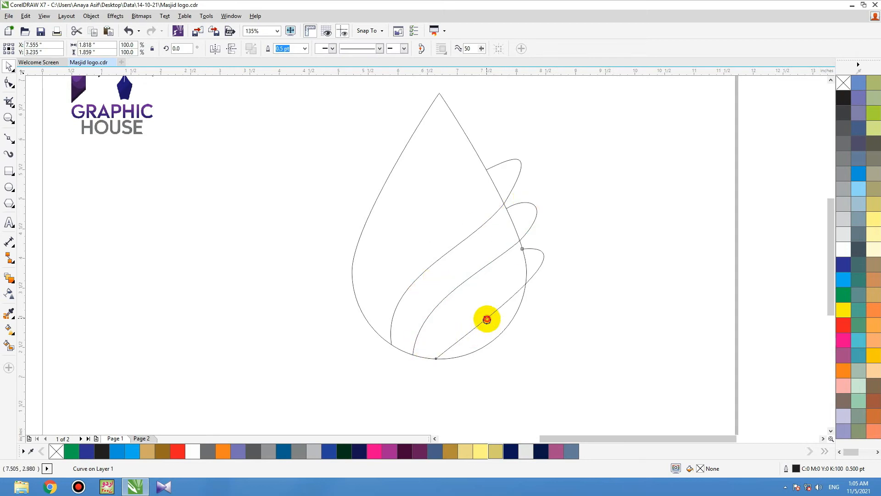
- Add a node to the bottom curve where it crosses the drop's right edge and bend its lower segment into an S-curve
key("space")
left_click(525, 283)
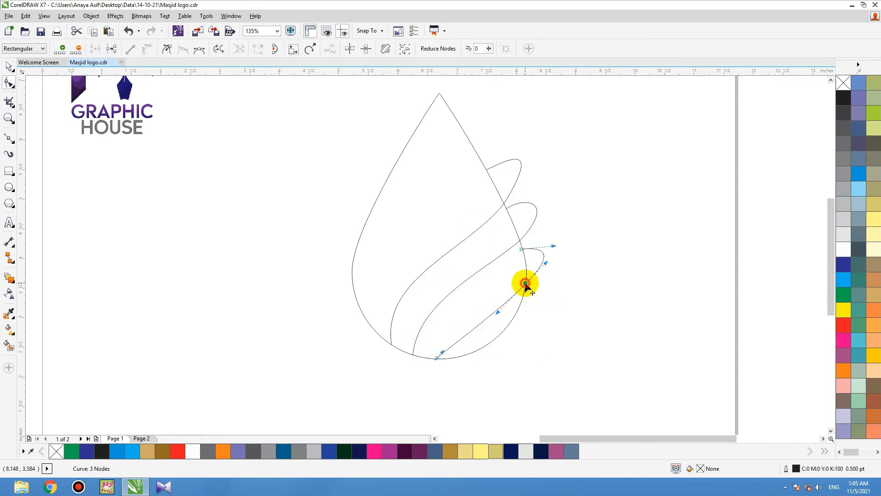
left_click_drag(443, 351, 452, 312)
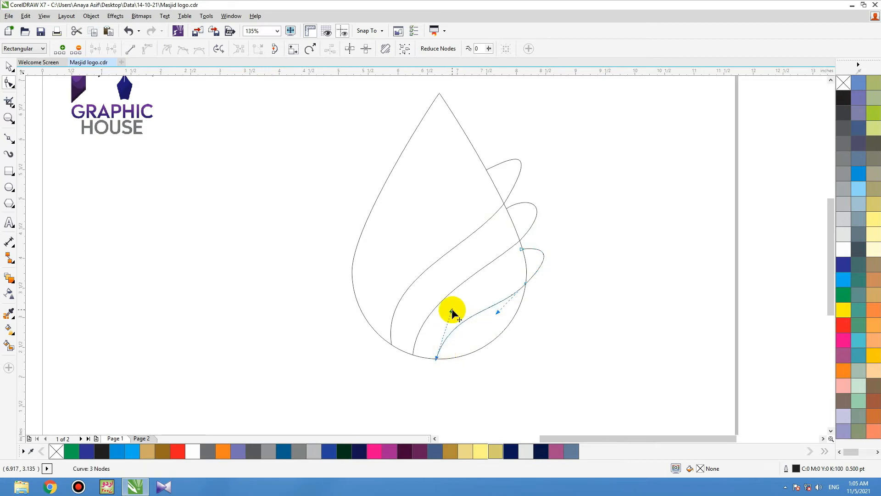
key("space")
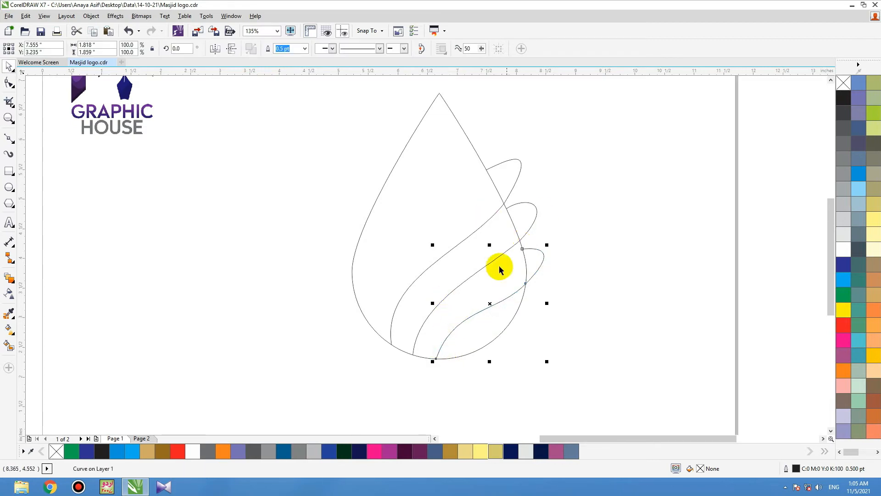
- Smart-fill the three outer loops, the two curved bands and the drop's lower-right section with slate blue (C40 M20 Y0 K40)
left_click(10, 349)
left_click(534, 262)
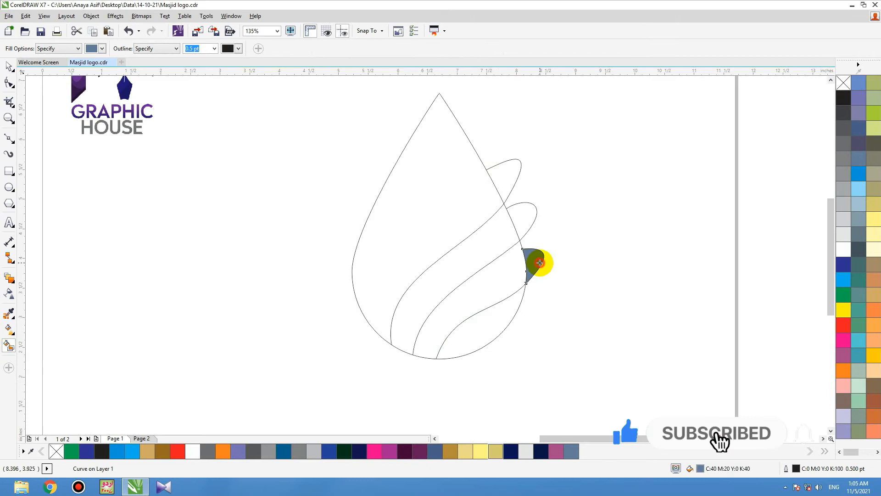
left_click(504, 274)
left_click(522, 225)
left_click(492, 246)
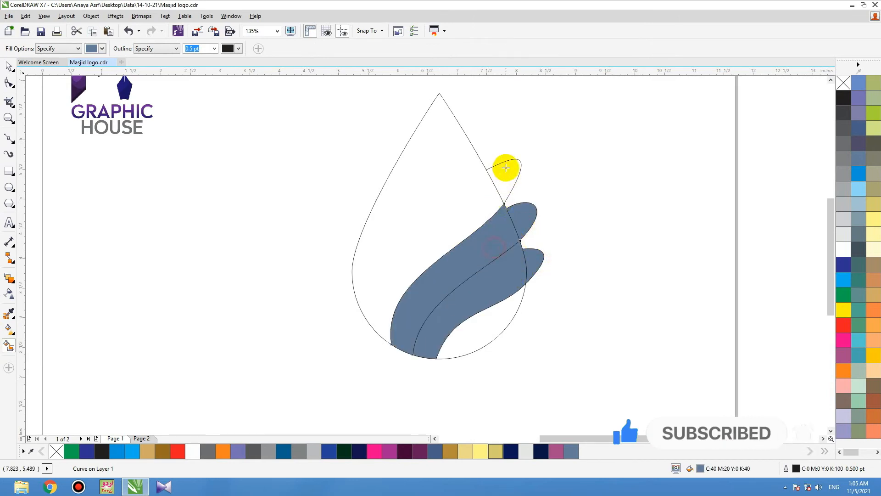
left_click(505, 169)
left_click(489, 326)
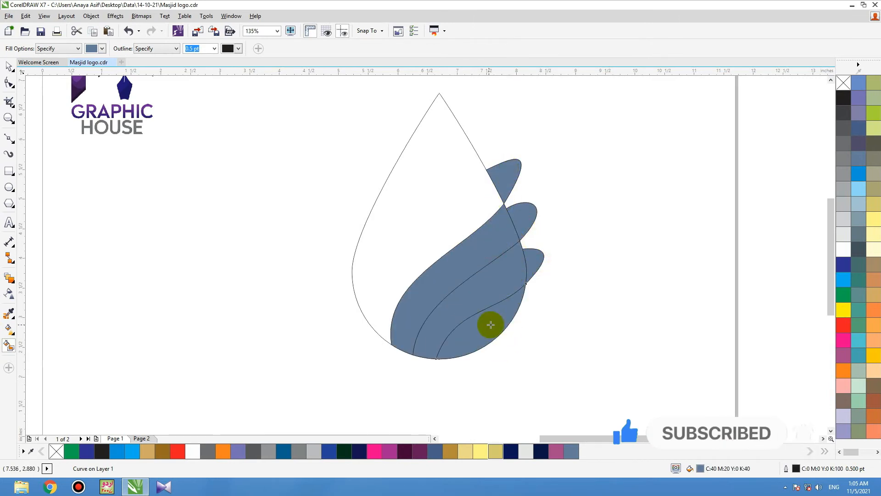
- Fill the main drop with dark navy, C89 M83 Y42 K71
left_click(9, 67)
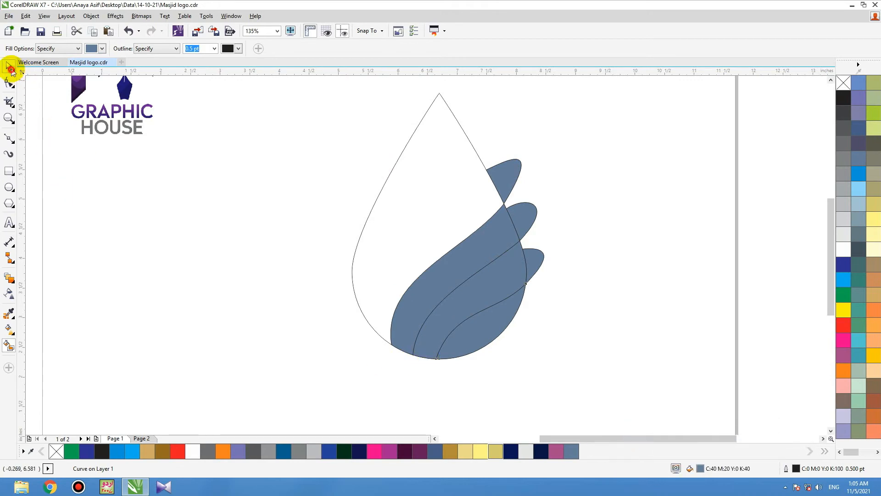
left_click(373, 208)
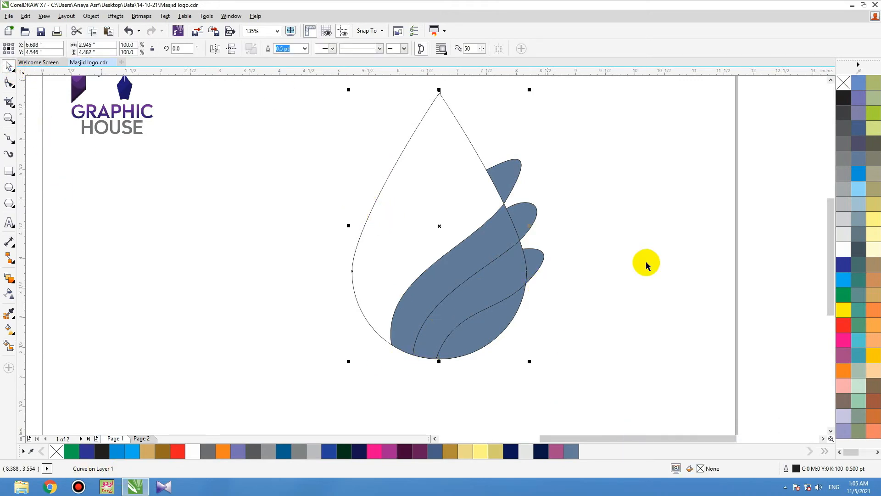
left_click(844, 264)
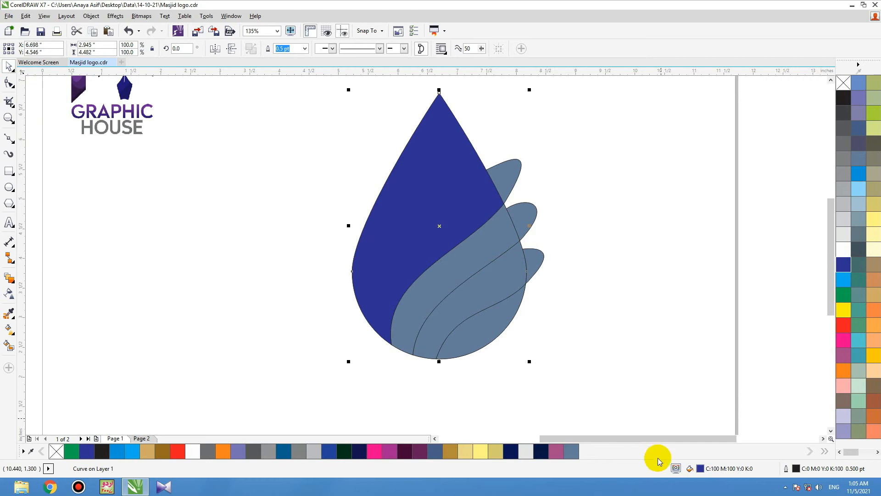
double_click(700, 468)
left_click(551, 134)
left_click_drag(552, 155, 550, 166)
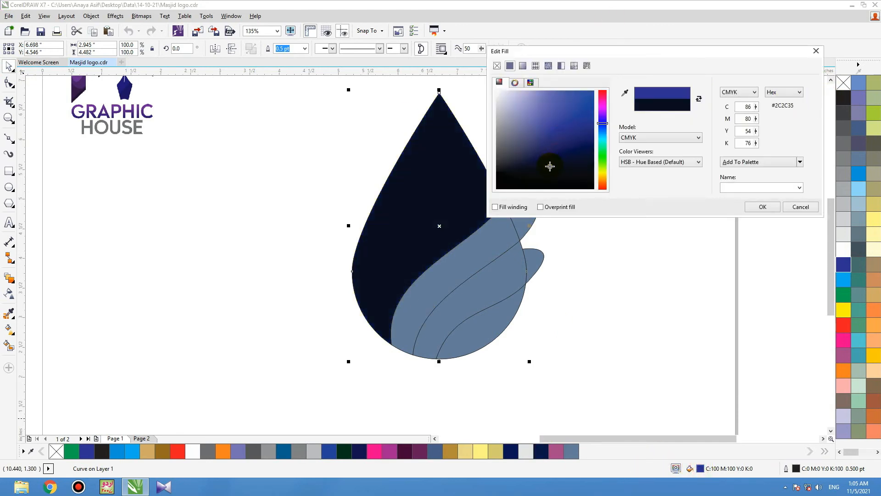
left_click(752, 211)
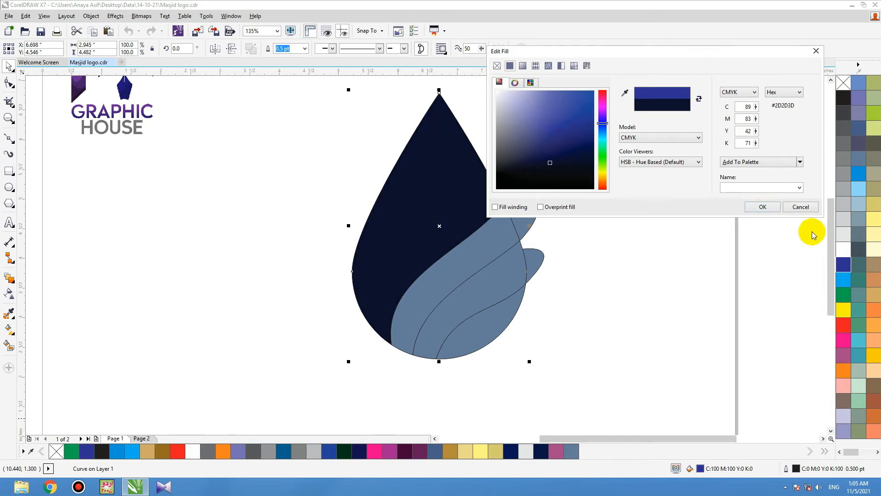
left_click(769, 209)
- Give the main drop a vertical linear gradient from navy at the base to blue C100 M100 above, and remove its outline
left_click(13, 336)
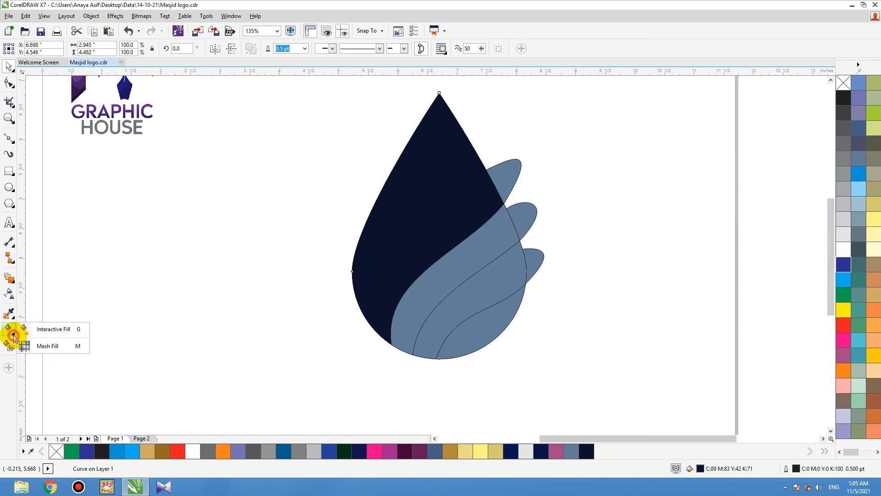
left_click(43, 331)
left_click_drag(434, 351, 436, 165)
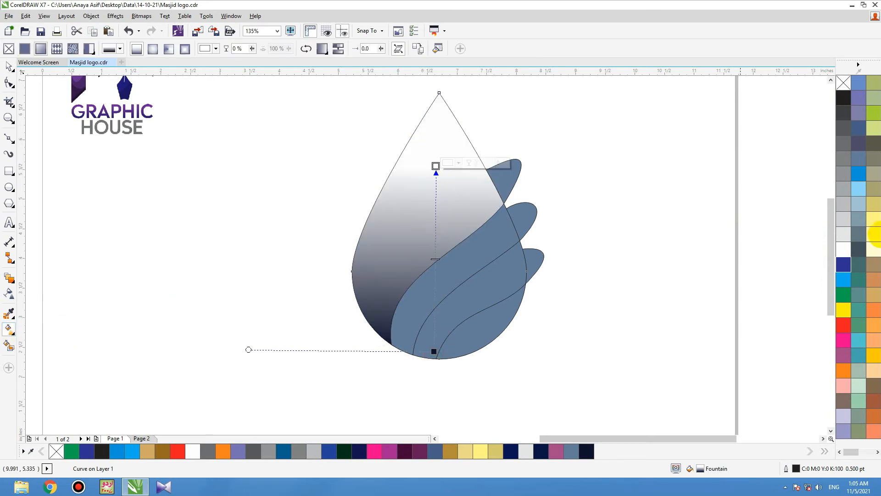
left_click(847, 267)
right_click(845, 83)
left_click(8, 68)
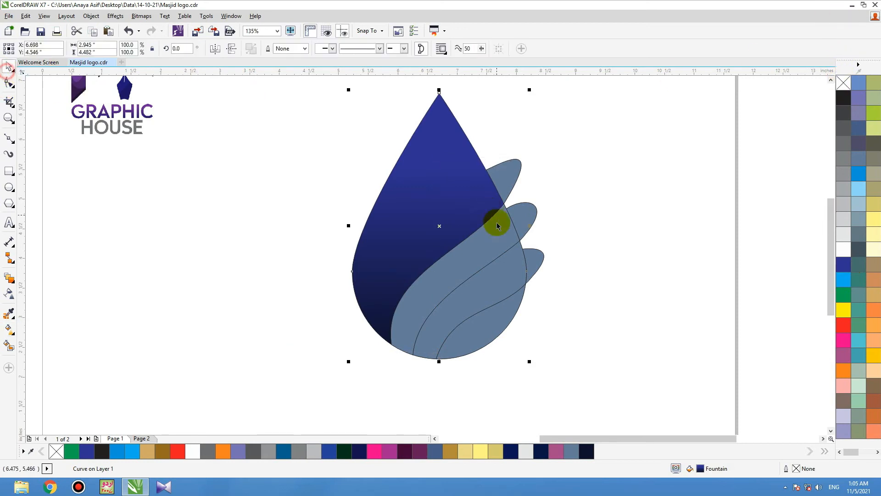
- Apply a linear slate-to-white gradient to the upper curved band, rising from the drop's base and ending beyond its upper-right edge
left_click(491, 271)
left_click(450, 339)
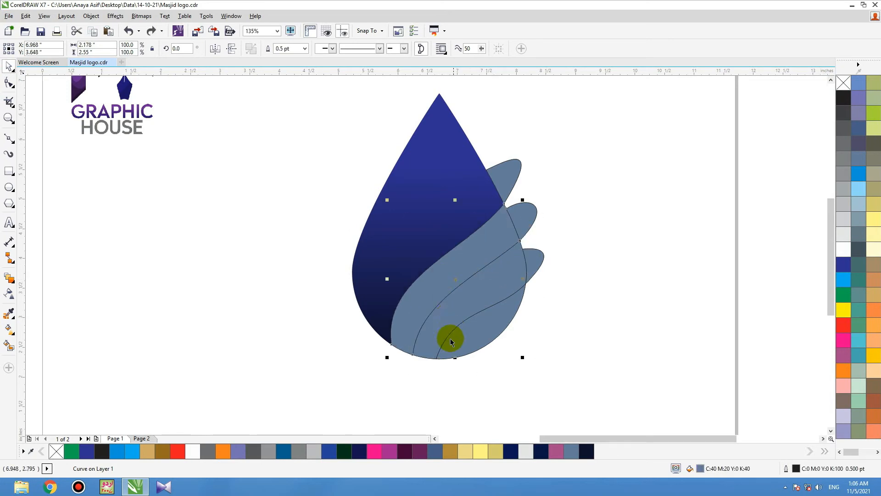
left_click(9, 329)
left_click_drag(418, 365, 455, 226)
left_click(521, 215)
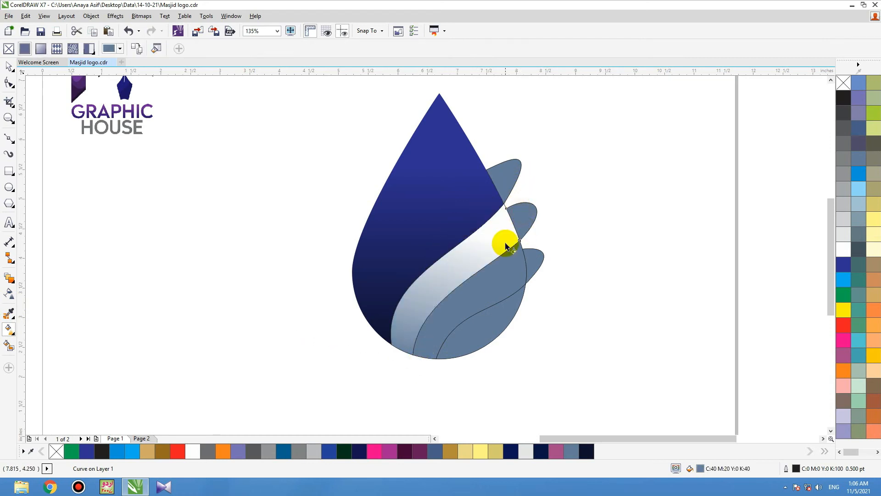
left_click(467, 266)
mouse_move(456, 227)
left_mouse_down()
mouse_move(523, 224)
mouse_move(534, 176)
left_mouse_up()
- Apply linear slate-to-white gradients to the middle, upper and lower outer loops and adjust the ends of the upper loop's gradient
left_click_drag(518, 230, 508, 259)
left_click(505, 185)
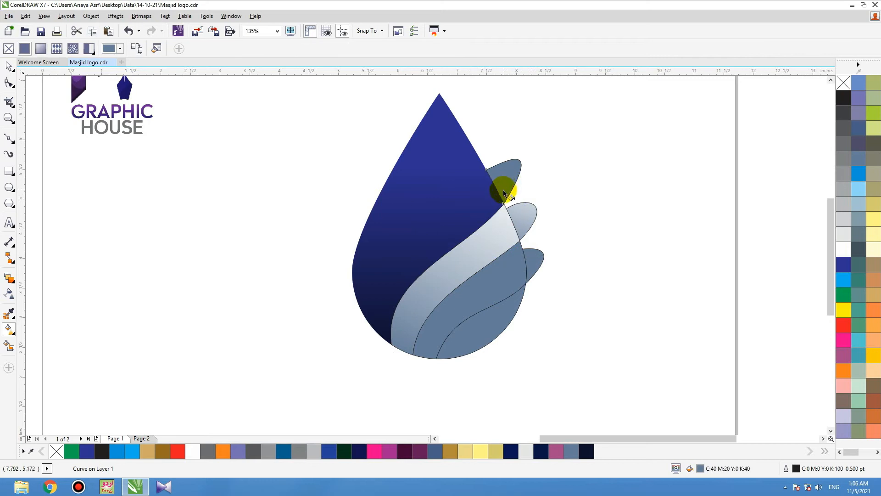
left_click_drag(502, 189, 517, 125)
left_click_drag(503, 201, 491, 225)
left_click_drag(515, 131, 510, 162)
left_click(531, 255)
left_click_drag(552, 241, 549, 209)
- Apply linear slate-to-white gradients to the lower curved band and the lower-right section, rising from the drop's base toward its right edge
key("space")
left_click(519, 260)
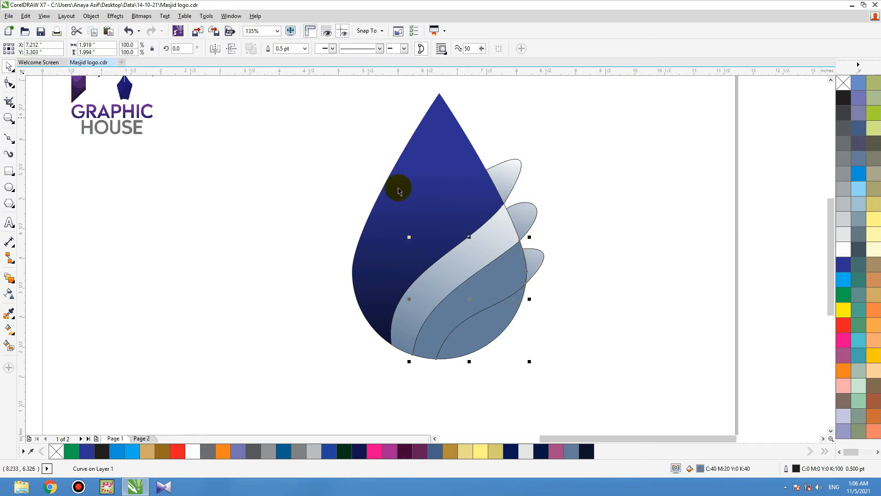
key("g")
left_click_drag(425, 364, 522, 239)
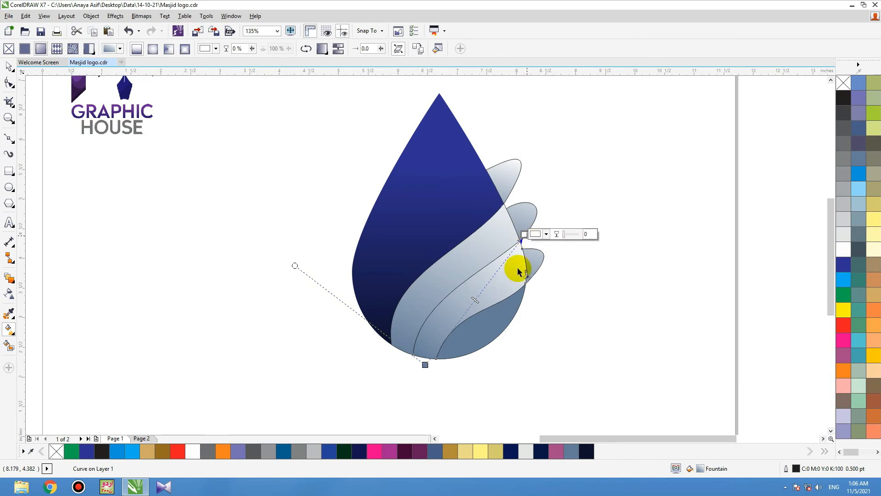
left_click_drag(460, 361, 511, 288)
key("space")
key("ctrl+z")
left_click(534, 264)
left_click_drag(539, 224, 540, 224)
key("ctrl+z")
left_click(554, 221)
left_click(534, 257)
left_click(527, 211, "shift")
left_click(511, 182, "shift")
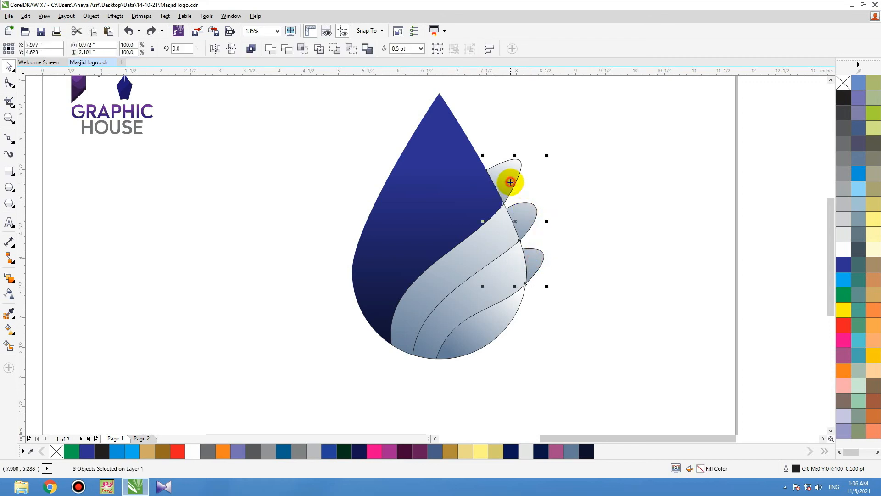
left_click(494, 271, "shift")
left_click(494, 336, "shift")
left_click_drag(485, 331, 424, 292)
key("ctrl+z")
left_click(606, 252)
- Group the six gradient-filled bands, loops and lower-right section, and remove the group's outline
left_click_drag(503, 312, 495, 352)
key("ctrl+z")
left_click(498, 285, "shift")
left_click(497, 250, "shift")
left_click_drag(498, 250, 405, 278)
key("ctrl+z")
left_click(525, 209, "shift")
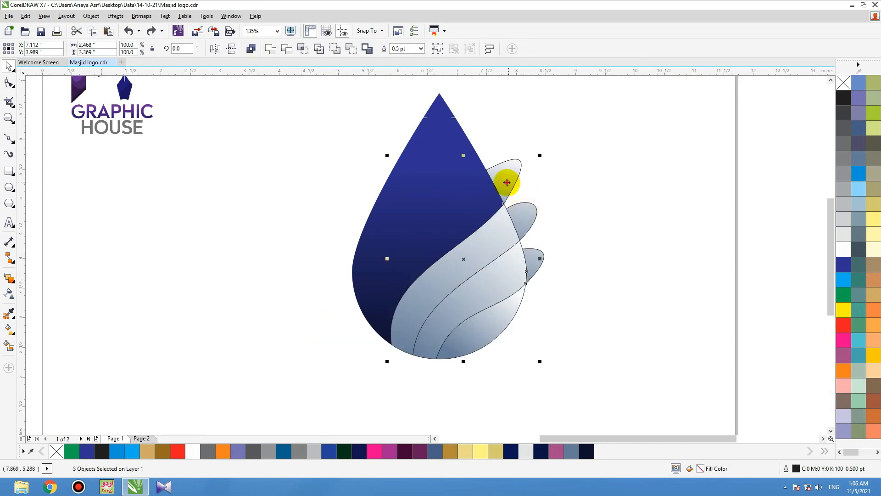
left_click_drag(508, 183, 352, 188)
key("ctrl+z")
left_click(532, 256, "shift")
key("ctrl+g")
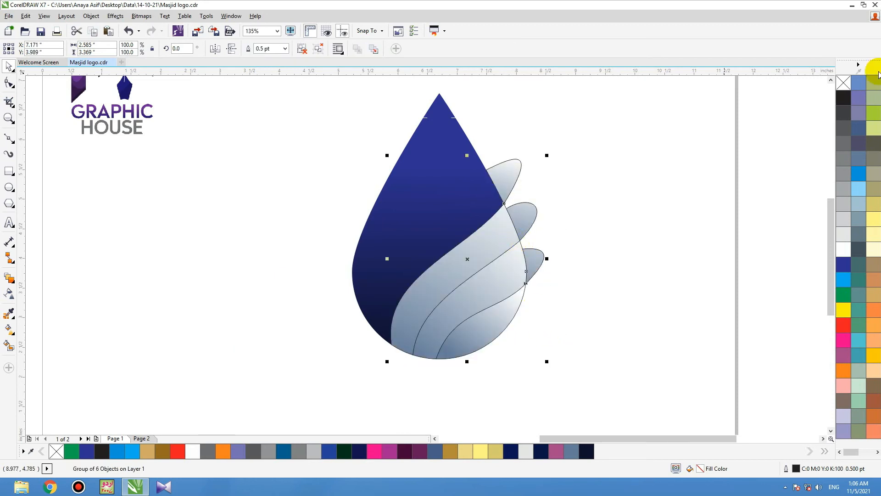
right_click(844, 82)
left_click_drag(479, 242, 404, 242)
key("ctrl+z")
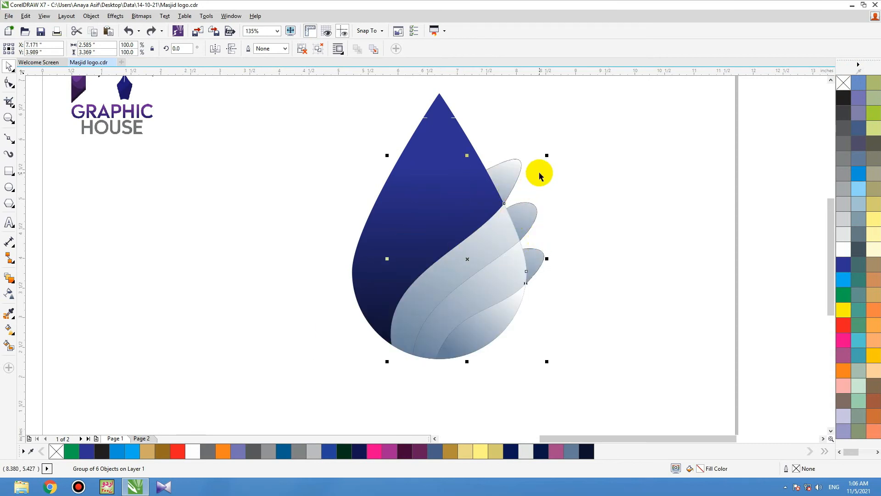
key("Delete")
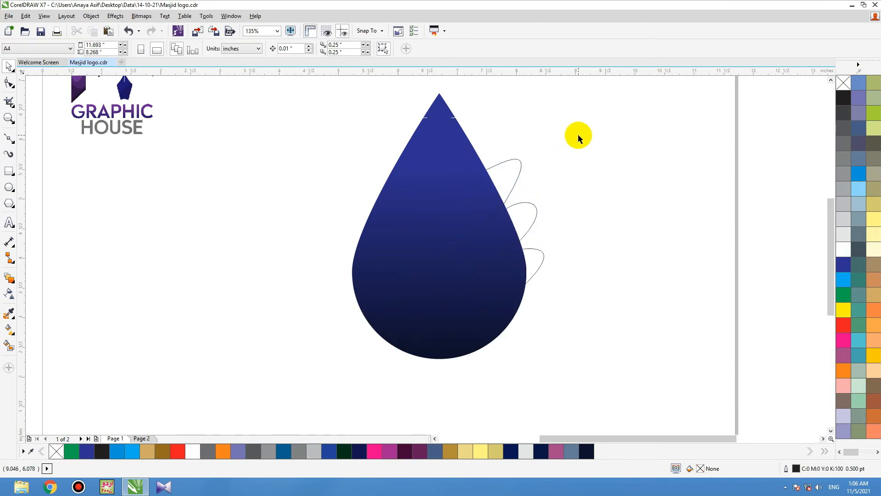
key("ctrl+z")
left_click(586, 134)
- Group the three original dividing curves and give them a white outline 1.0 pt wide
left_click_drag(587, 133, 378, 380)
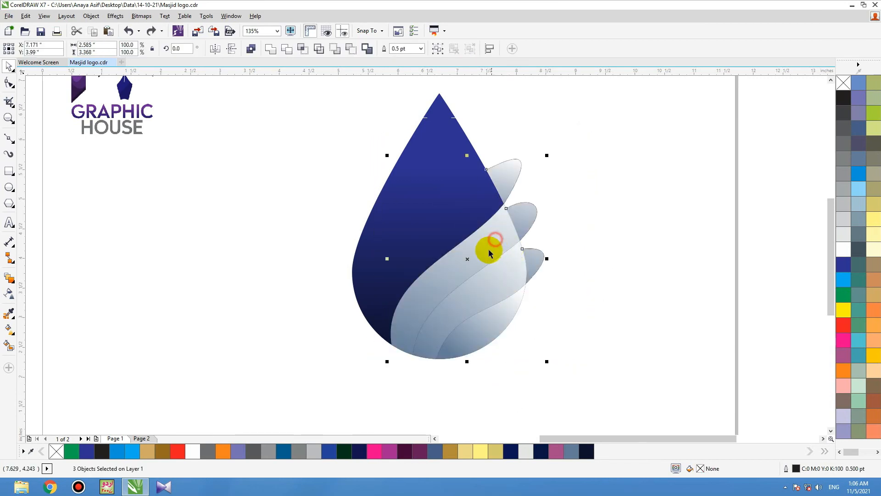
left_click_drag(472, 260, 636, 221)
key("ctrl+z")
key("ctrl+g")
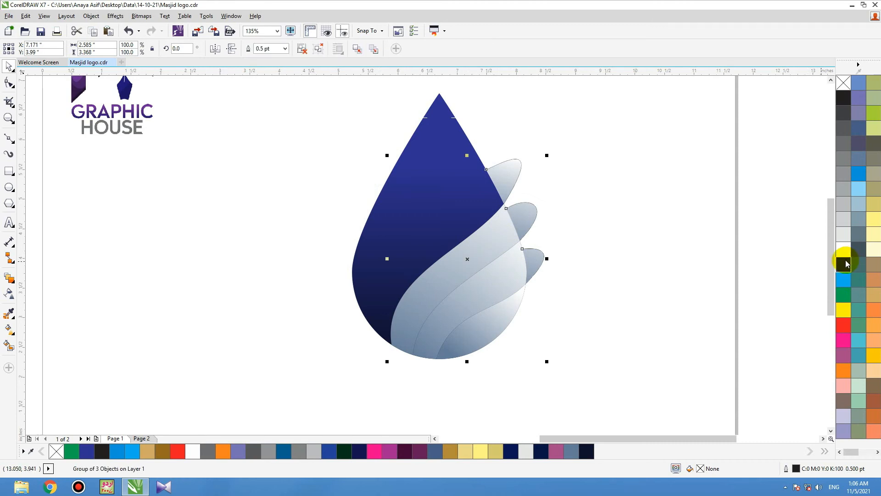
right_click(844, 250)
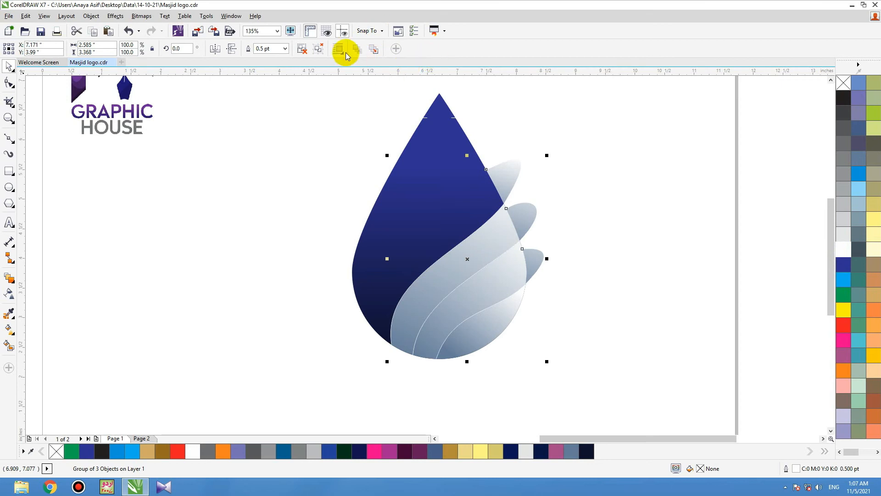
key("F12")
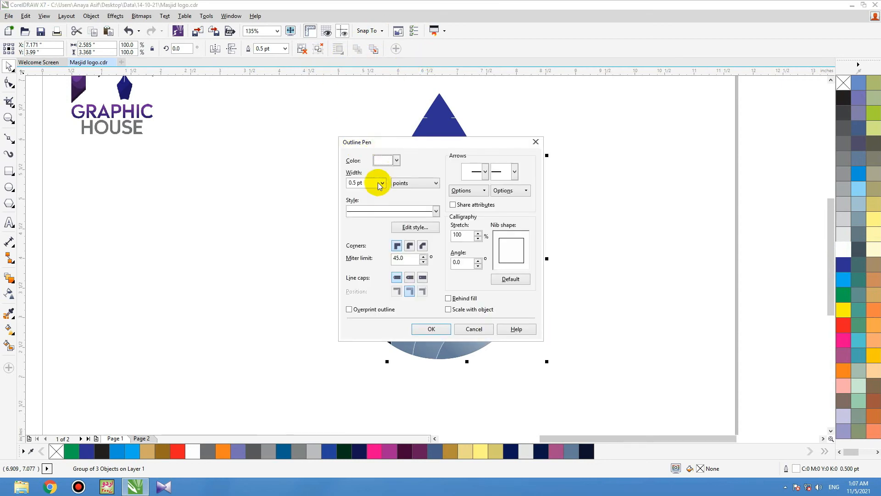
key("Return")
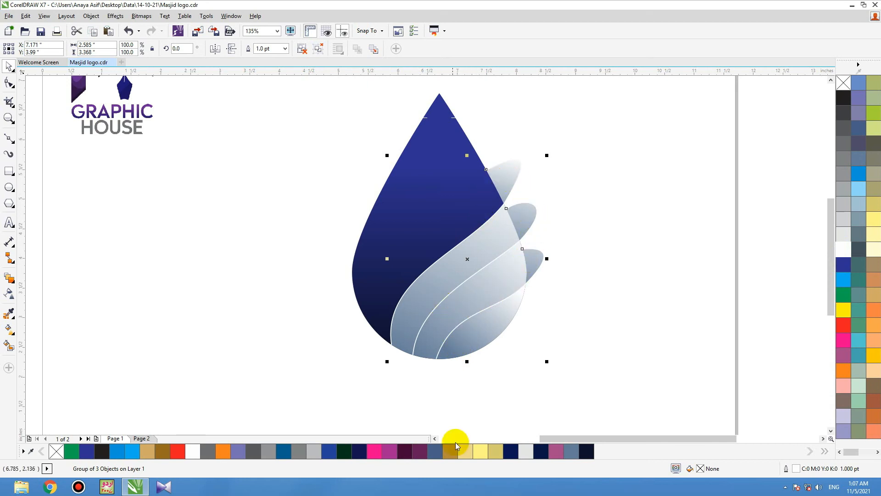
- Ungroup the three dividing curves and convert their outlines into white-filled objects
left_click(299, 49)
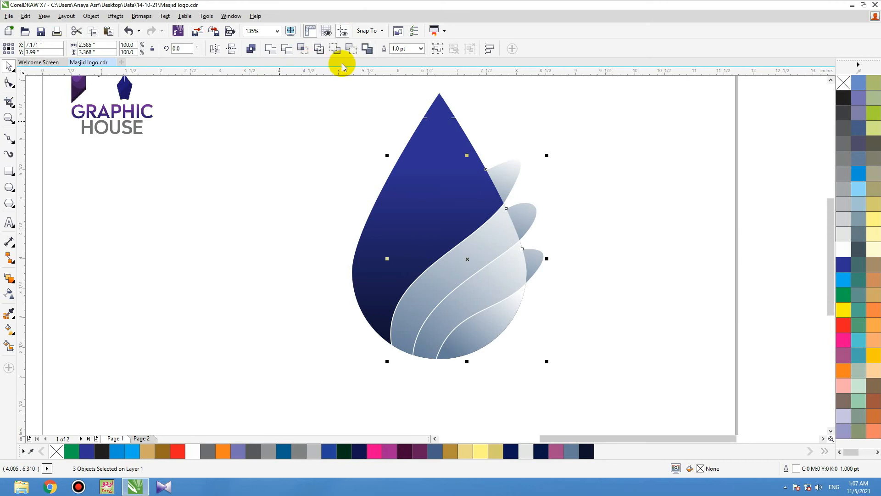
left_click(90, 14)
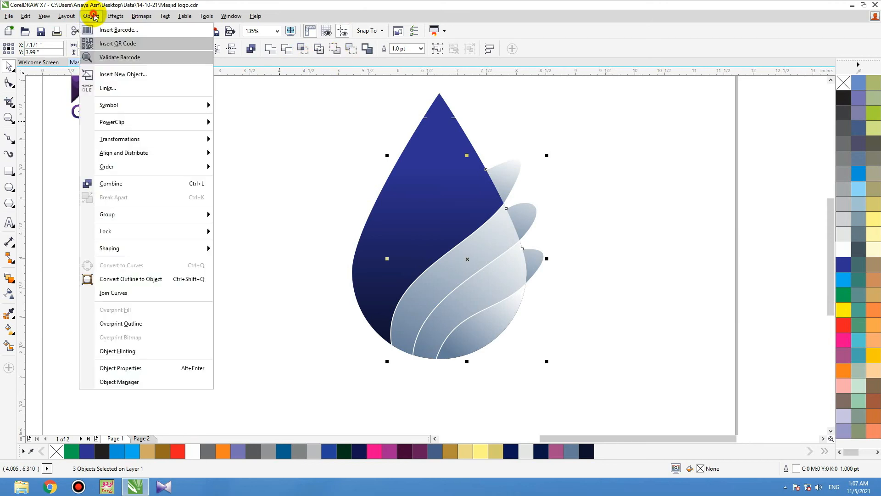
left_click(117, 280)
mouse_move(486, 264)
left_mouse_down()
mouse_move(465, 244)
mouse_move(487, 266)
left_mouse_up()
left_click(843, 325)
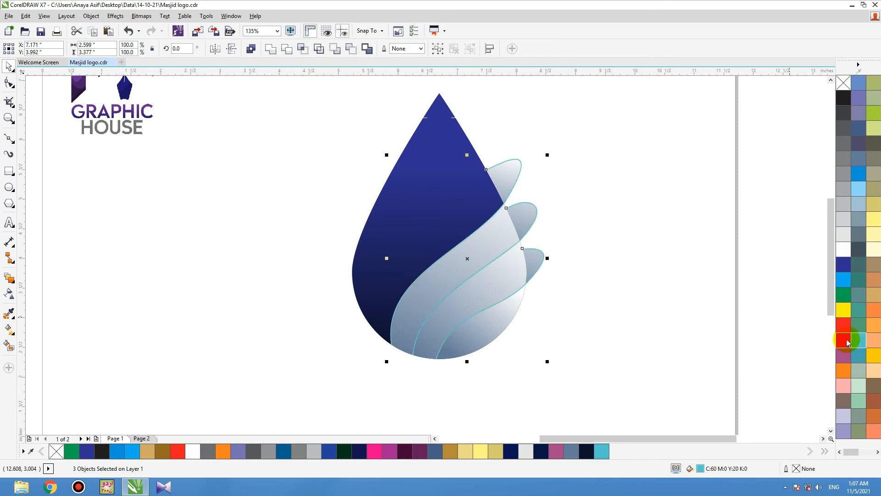
left_click(845, 369)
left_click(844, 253)
- Apply a diagonal gradient to the converted outlines, from white beyond the upper loop to navy C100 M92 Y27 K55 below the drop's base
key("g")
left_click_drag(424, 365, 495, 213)
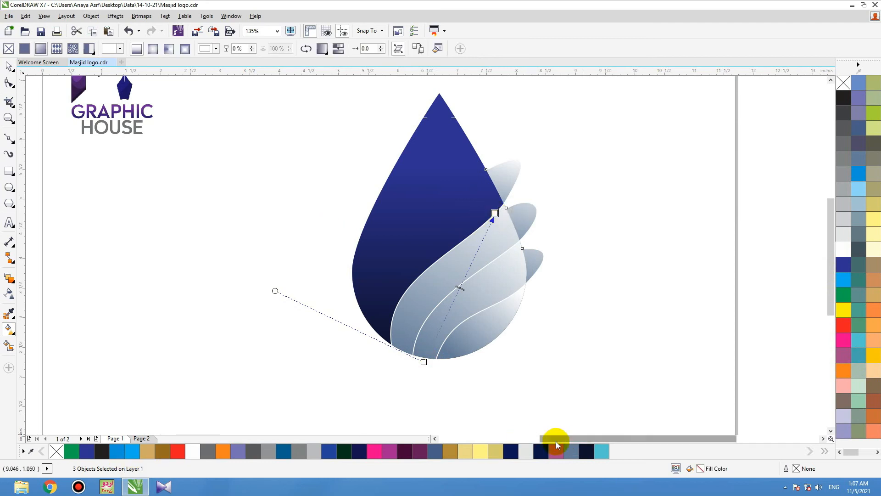
left_click(539, 452)
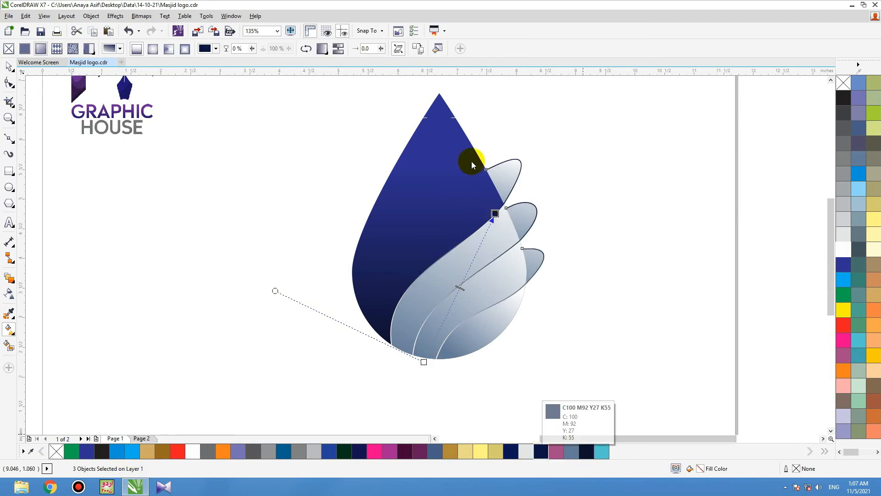
mouse_move(495, 213)
left_mouse_down()
mouse_move(531, 171)
mouse_move(528, 190)
mouse_move(404, 379)
left_mouse_up()
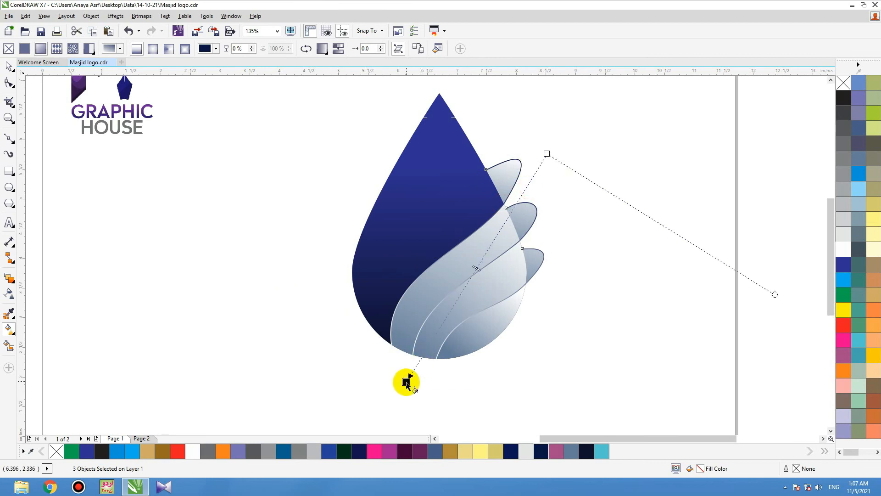
left_click_drag(547, 154, 543, 158)
key("space")
left_click(583, 143)
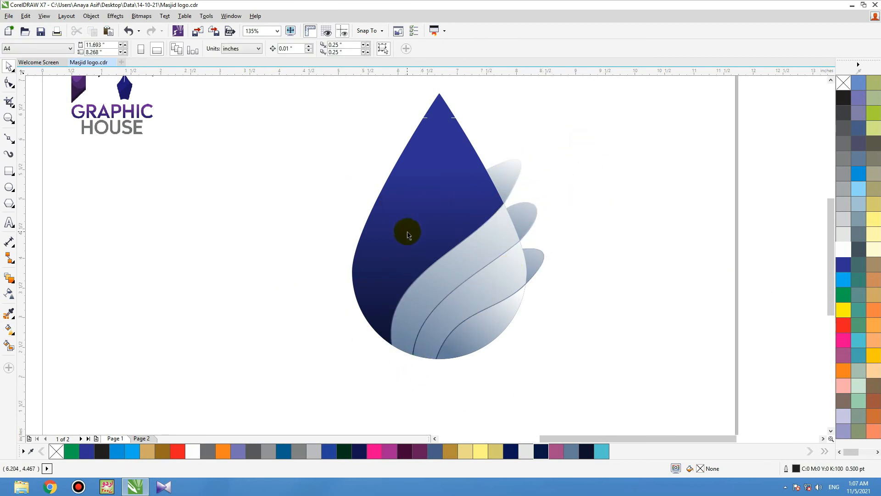
- Replace the main drop's gradient with a solid blue fill, C100 M20 Y0 K0
left_click(408, 235)
left_click_drag(434, 202, 357, 207)
key("ctrl+z")
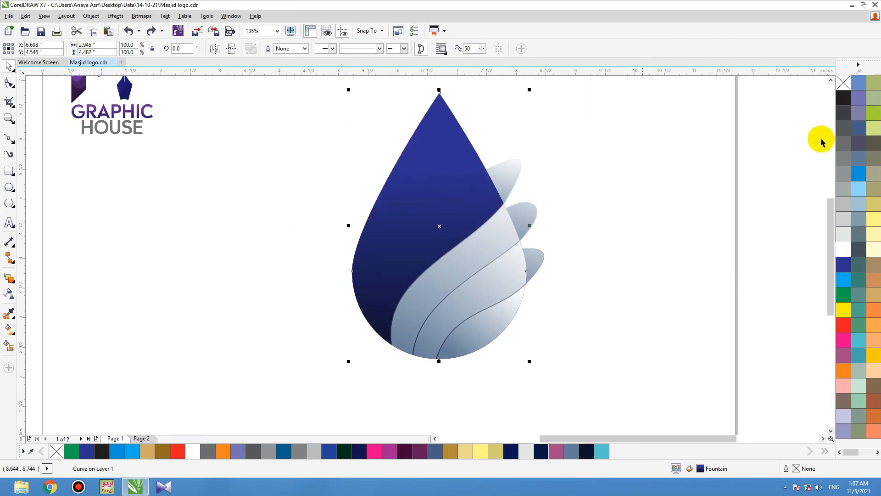
left_click(858, 174)
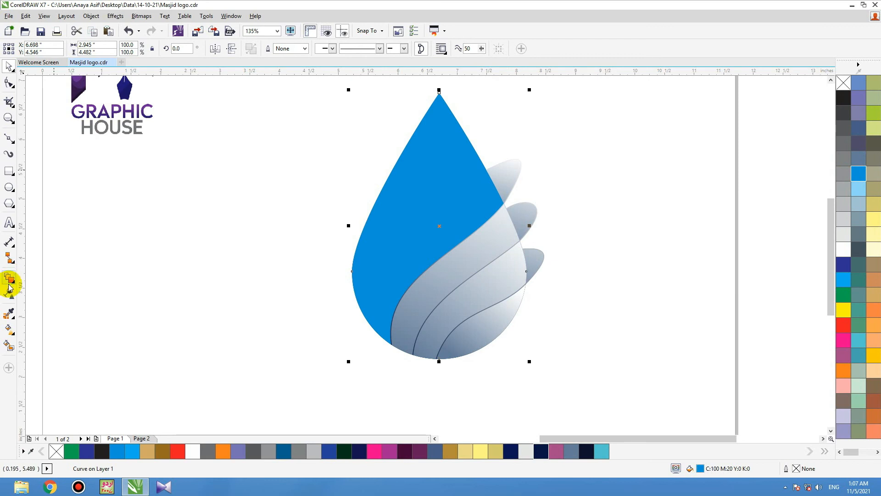
- Shrink the blue drop about its centre to 90.6% and fill it with C100 M100 Y0 K0
left_click_drag(532, 90, 521, 102)
left_click(845, 261)
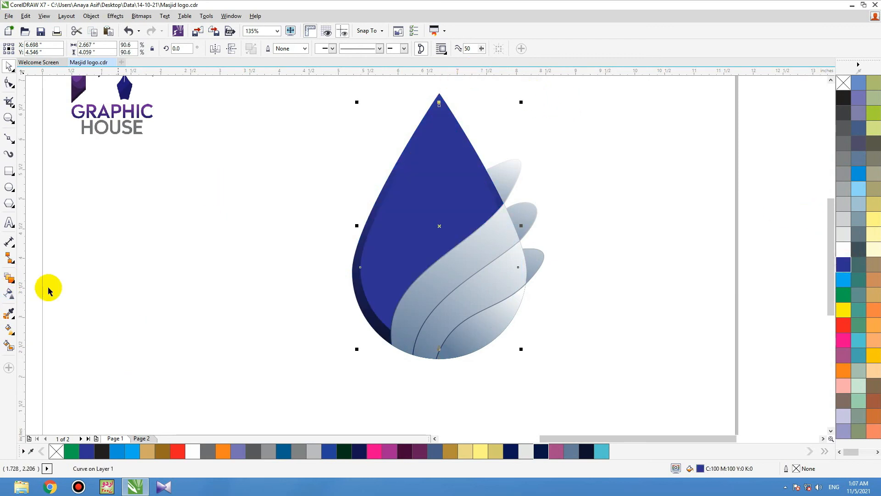
- Apply a linear transparency to the inner drop so that its blue fades out towards the base
left_click_drag(401, 172, 480, 244)
left_click_drag(361, 136, 249, 197)
key("space")
- Duplicate the group of curved wing shapes in place and fill the copy with solid grey, C0 M0 Y0 K70
left_click_drag(498, 277, 334, 231)
key("ctrl+z")
key("plus")
key("ctrl+z")
left_click(852, 173)
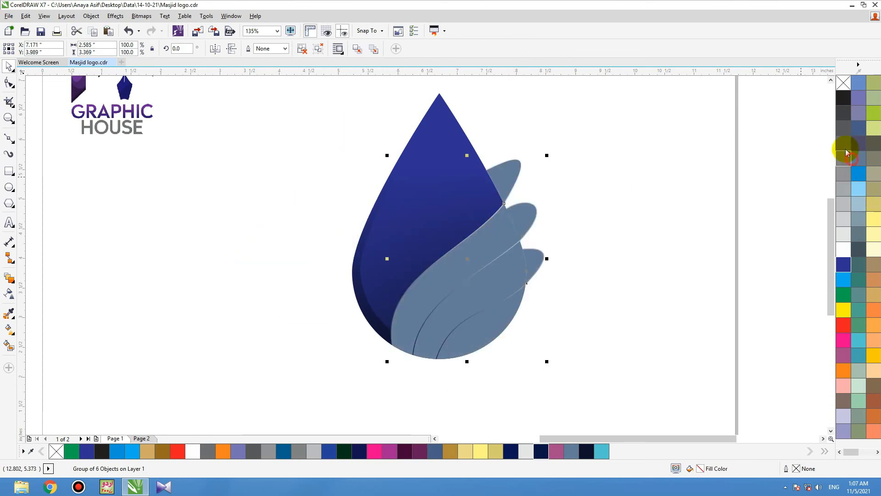
left_click(844, 145)
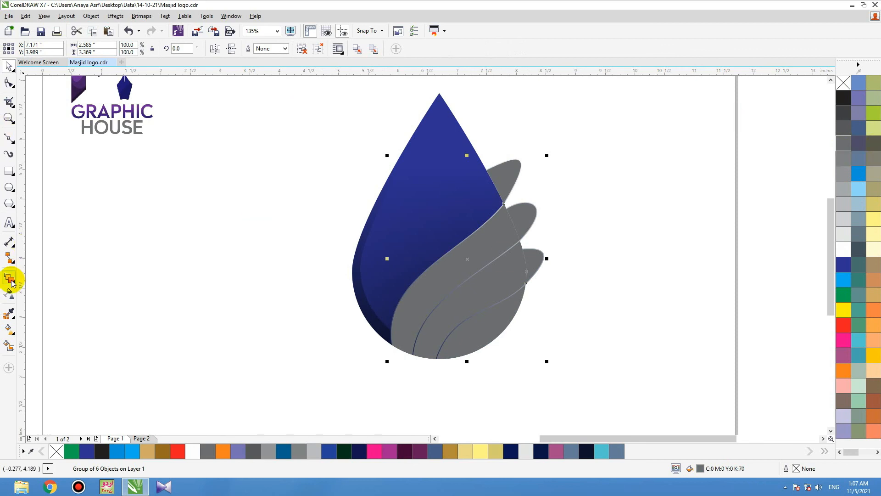
- Apply a diagonal linear transparency to the grey wing copy, strongest at the lower right and fading out towards the upper left
left_click(9, 293)
left_click(513, 284)
left_click(429, 188)
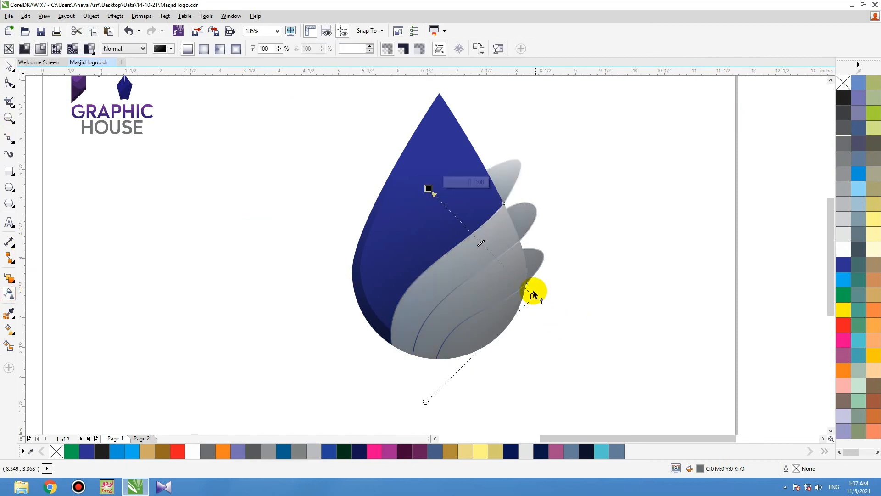
left_click_drag(534, 296, 583, 364)
left_click_drag(432, 192, 468, 260)
key("space")
left_click_drag(486, 337, 557, 329)
key("ctrl+z")
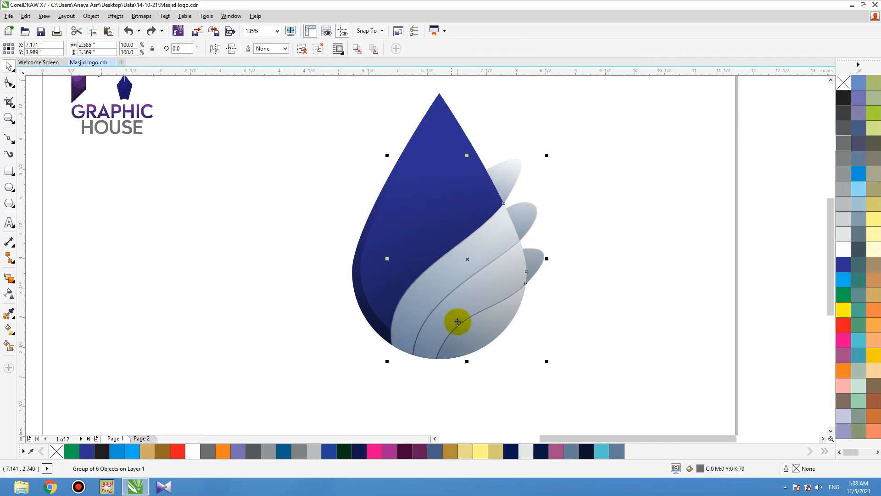
- Try Ice Blue, dark blue and light grey fills on the transparent wing copy, ending with C0 M0 Y0 K30
left_click(859, 192)
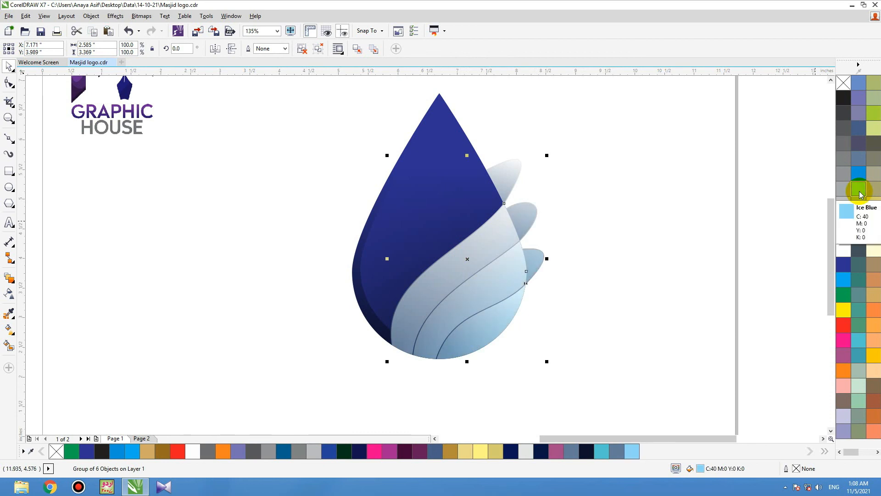
left_click(845, 266)
left_click(844, 236)
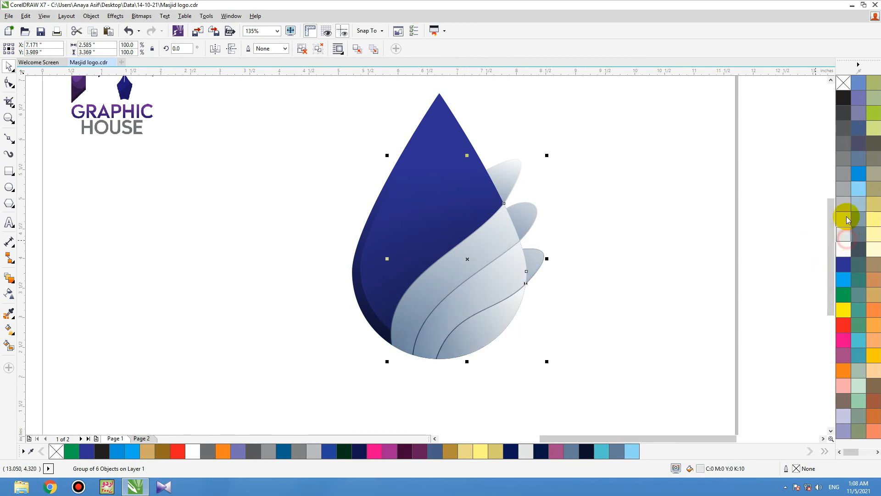
left_click(846, 200)
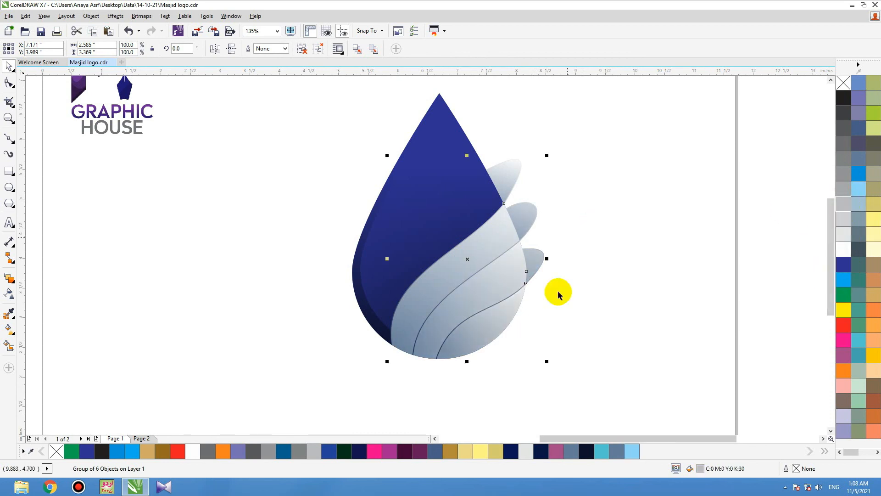
left_click(632, 321)
- Select the whole drop logo and move it left and slightly down, closer to the middle of the page
scroll(448, 311, "down", 3)
left_click_drag(416, 320, 380, 352)
left_click_drag(449, 305, 422, 315)
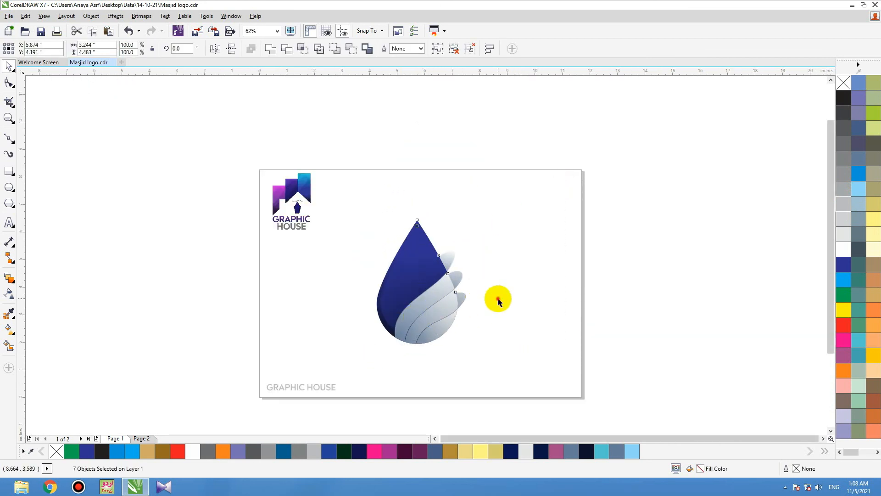
left_click(498, 298)
- Delete the transparent grey copy of the wing shapes and ungroup the original wing group
left_click(451, 260)
left_click(500, 252)
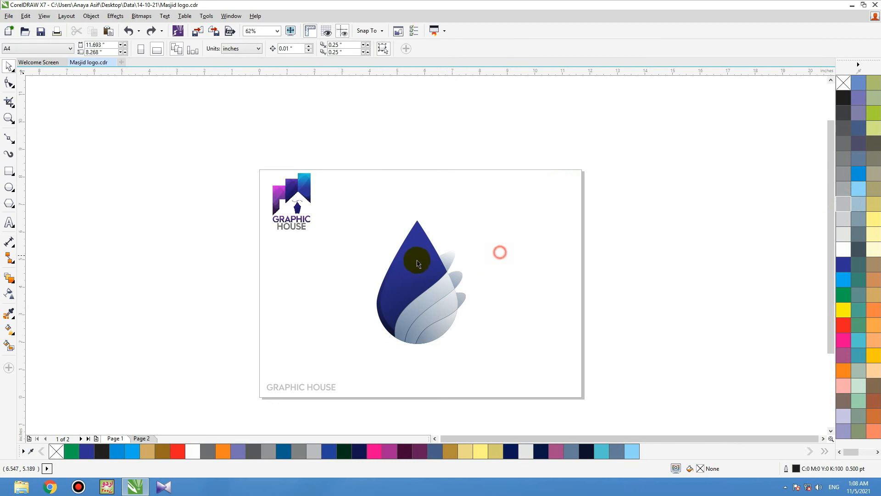
left_click(442, 264)
left_click_drag(448, 291, 439, 306)
key("ctrl+z")
key("F2")
left_click_drag(581, 234, 316, 434)
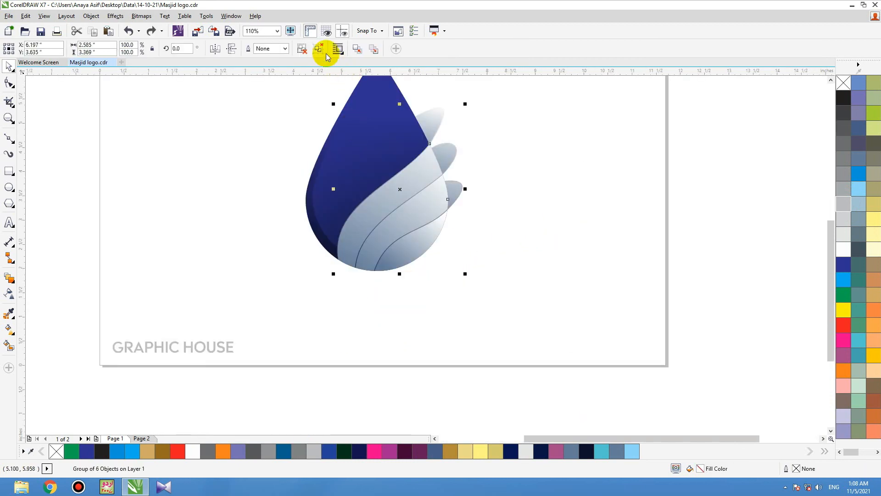
left_click(246, 150)
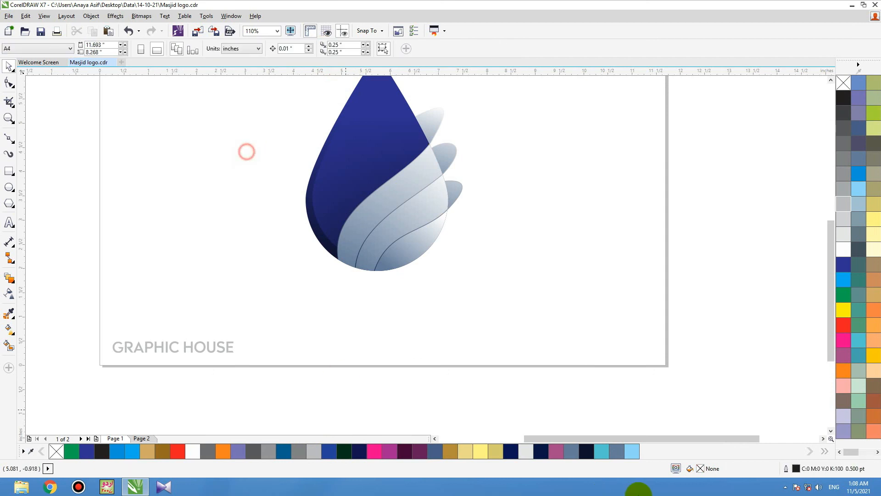
- Redirect the upper loop's gradient diagonally, from white beside the drop's edge to slate at the loop's tip
left_click(434, 117)
key("g")
left_click_drag(417, 137, 461, 99)
left_click_drag(416, 136, 421, 130)
left_click_drag(449, 102, 482, 132)
- Redirect the gradients of the middle and lower loops the same way, from white near the drop to slate at the tips
left_click(447, 155)
left_click(455, 188)
left_click_drag(472, 176, 441, 196)
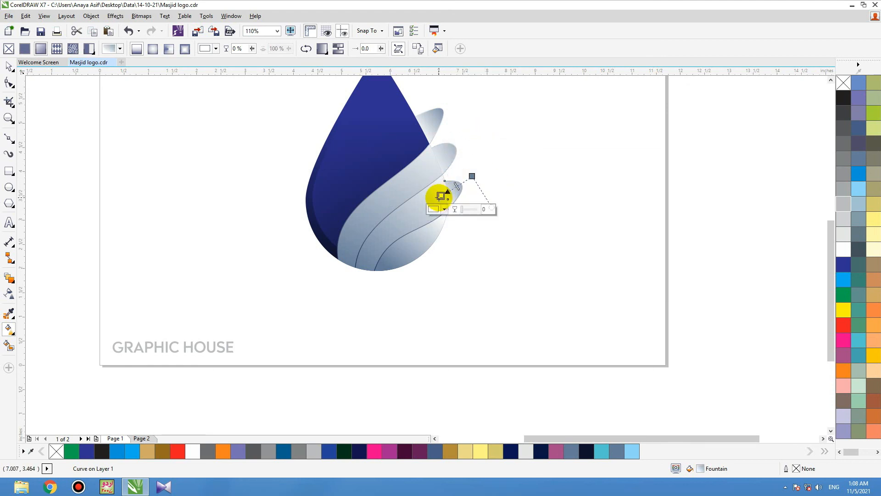
key("space")
left_click(548, 170)
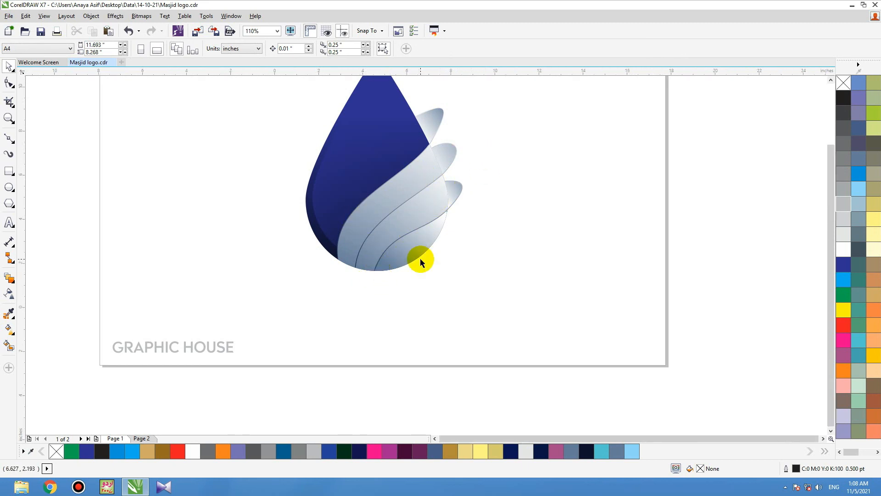
- Select all the logo shapes and shift them slightly right and down on the page
scroll(419, 255, "down", 3)
left_click_drag(337, 271, 452, 149)
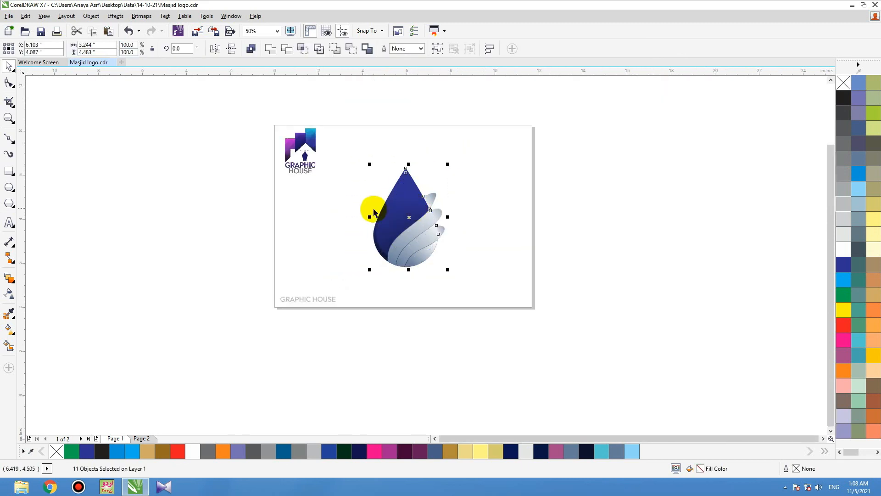
scroll(373, 202, "up", 4)
left_click(302, 213)
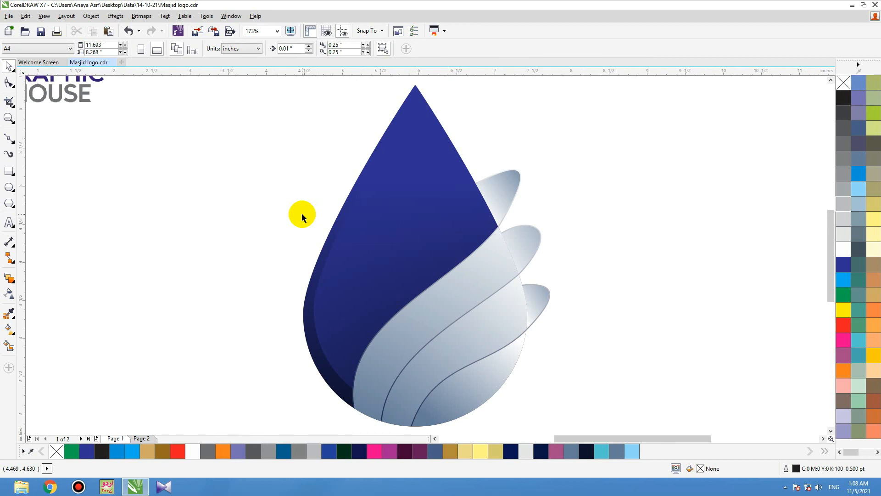
scroll(302, 213, "down", 3)
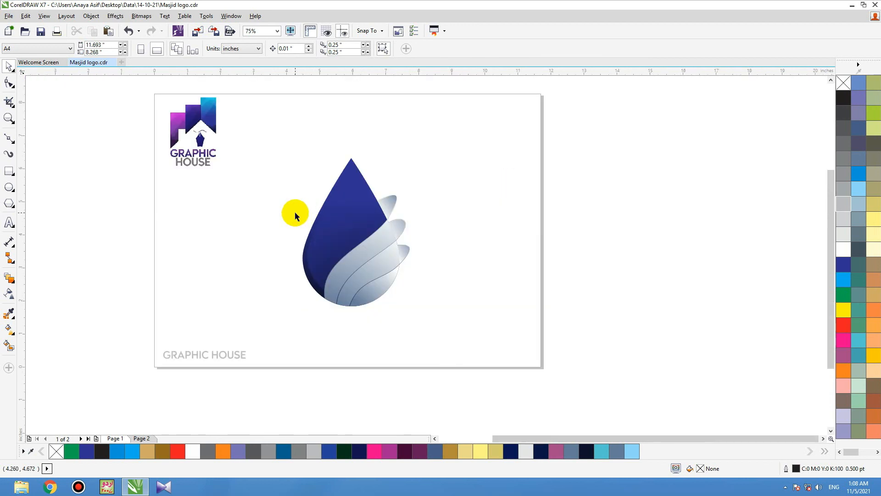